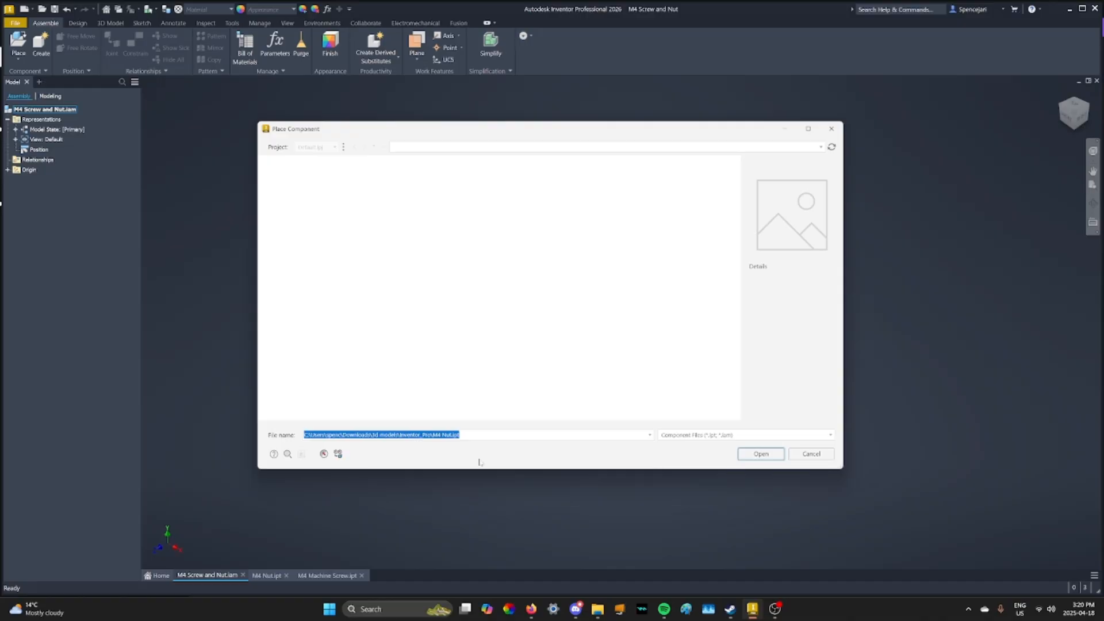
Place one instance of the M4 Nut part in the empty assembly
{"action": "left_click", "coordinate": [761, 454]}
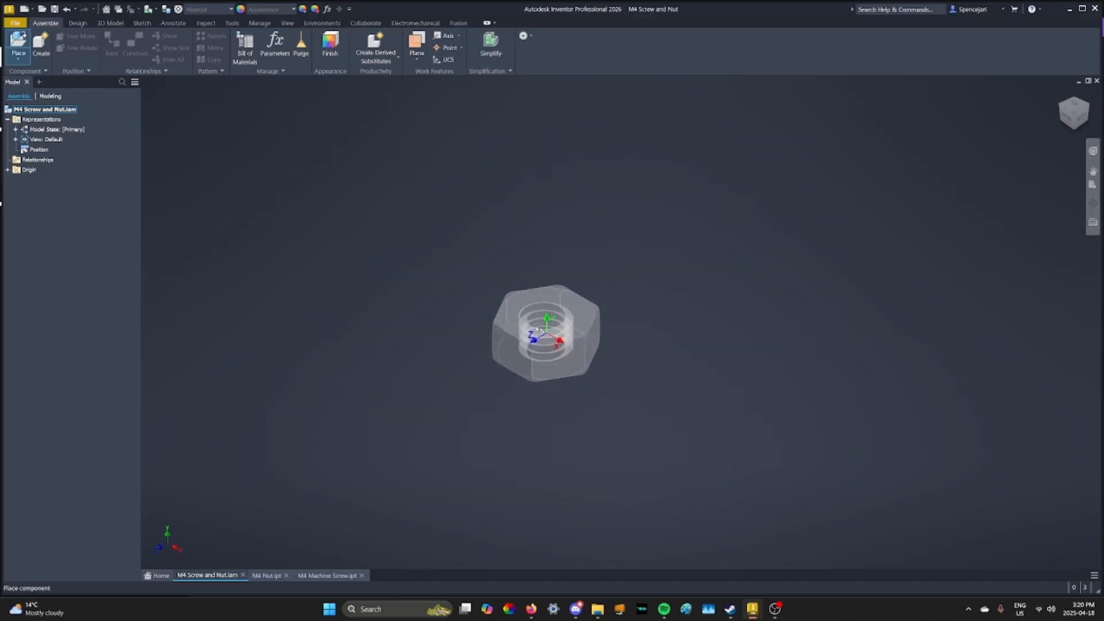
{"action": "left_click", "coordinate": [493, 313]}
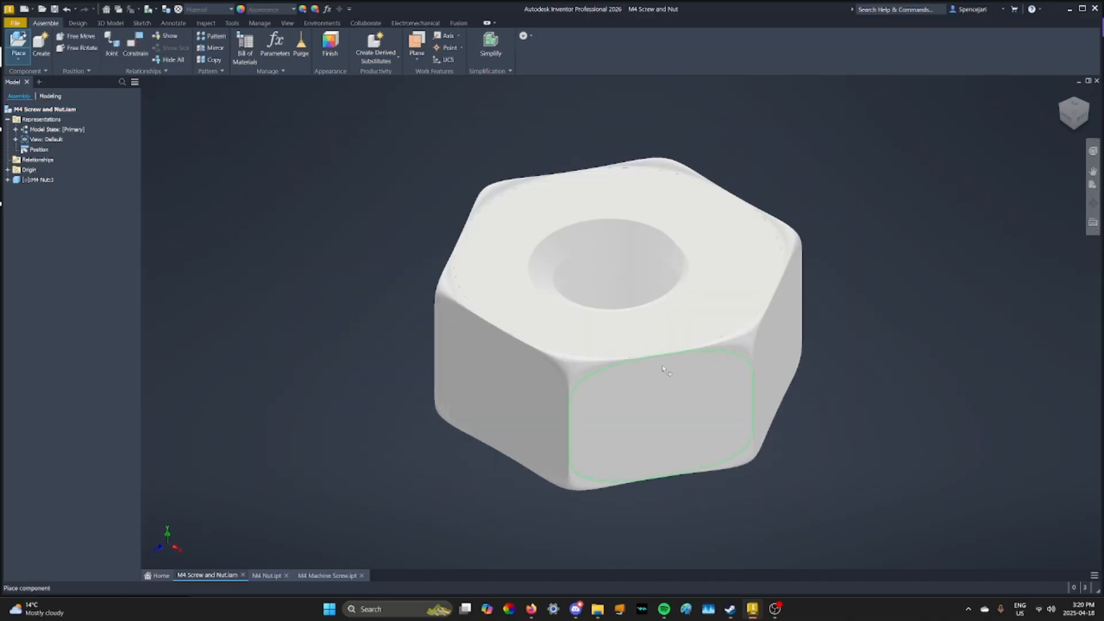
{"action": "scroll", "coordinate": [693, 358], "scroll_direction": "down", "scroll_amount": 5}
Place one instance of the M4 Machine Screw part beside the nut
{"action": "left_click", "coordinate": [20, 39]}
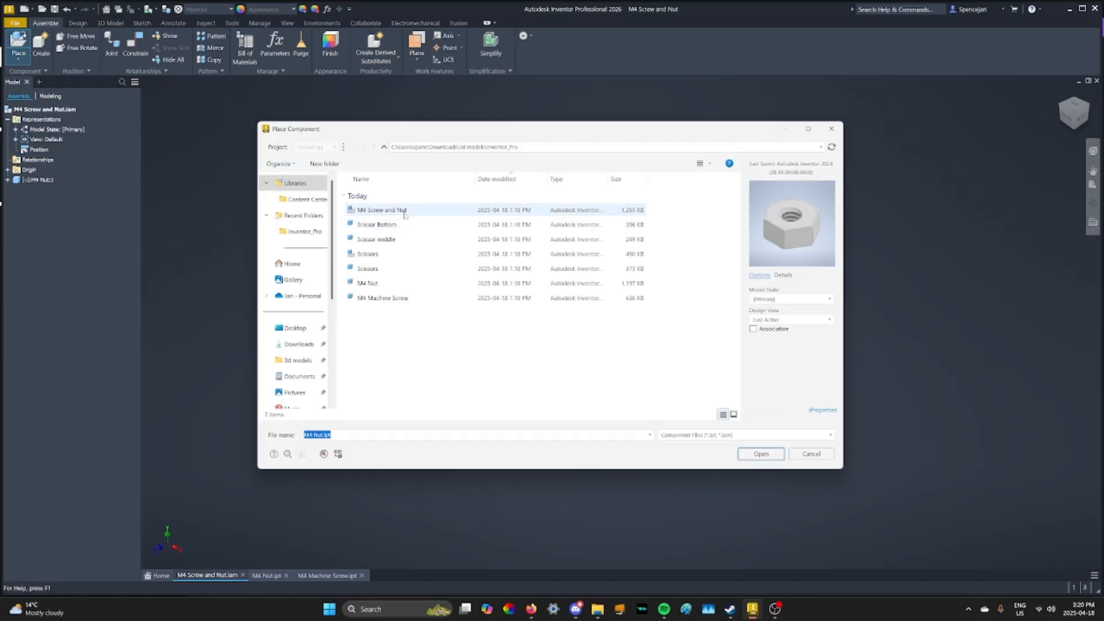
{"action": "left_click", "coordinate": [383, 297]}
{"action": "left_click", "coordinate": [760, 453]}
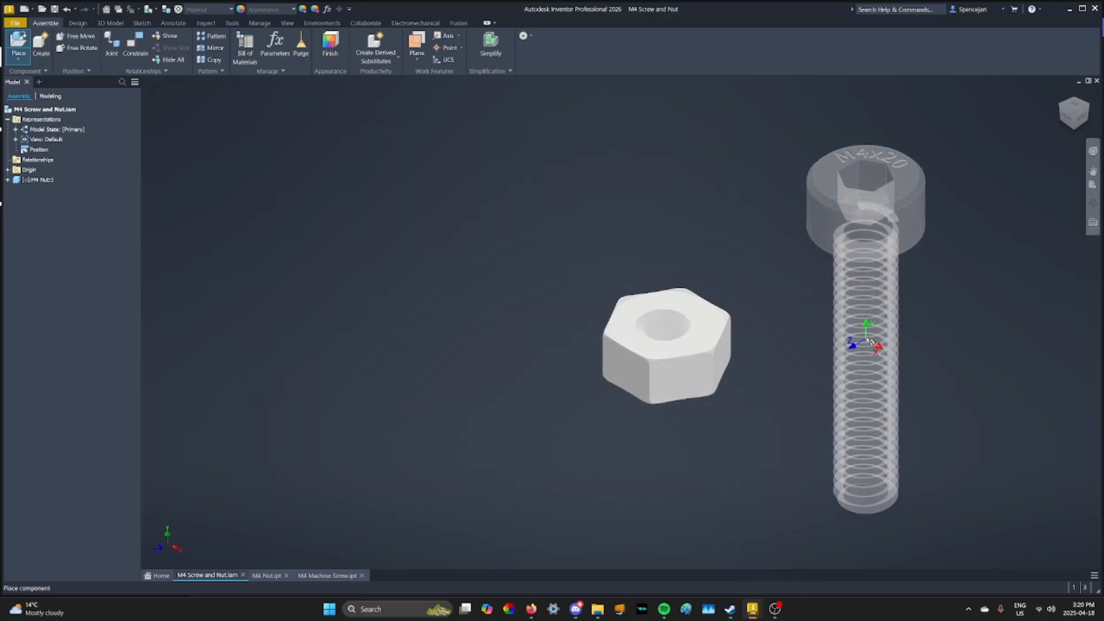
{"action": "left_click", "coordinate": [834, 315]}
{"action": "middle_click_drag", "start_coordinate": [905, 320], "coordinate": [650, 306]}
{"action": "key", "text": "Escape"}
{"action": "scroll", "coordinate": [709, 337], "scroll_direction": "down", "scroll_amount": 3}
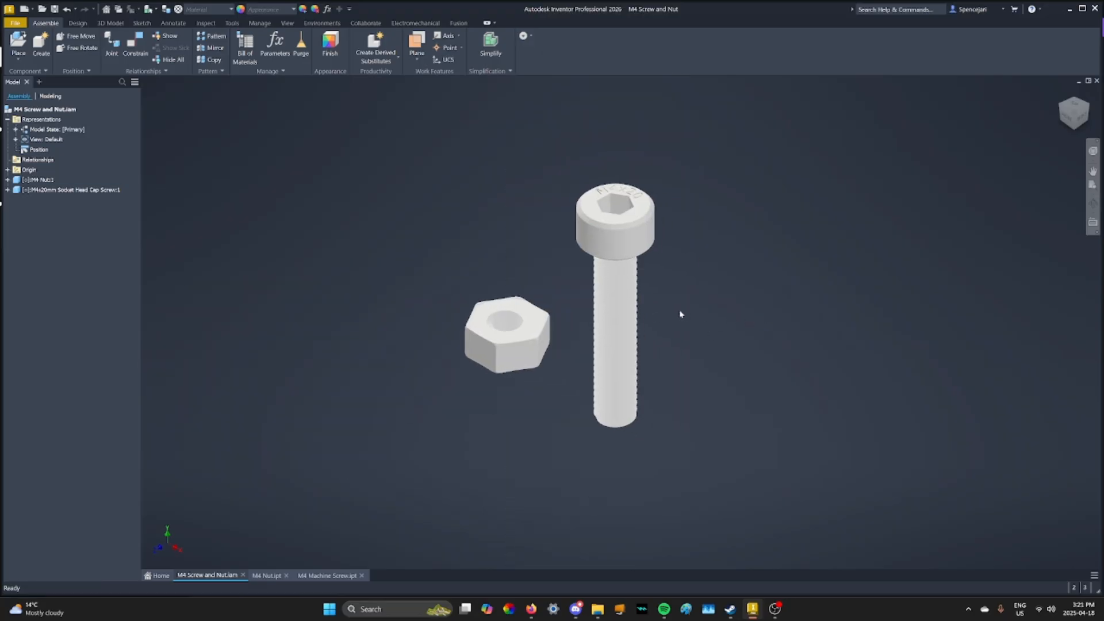
Set up a Mate constraint with the nut's X axis as first selection and the screw's Y axis as second
{"action": "left_click", "coordinate": [138, 43]}
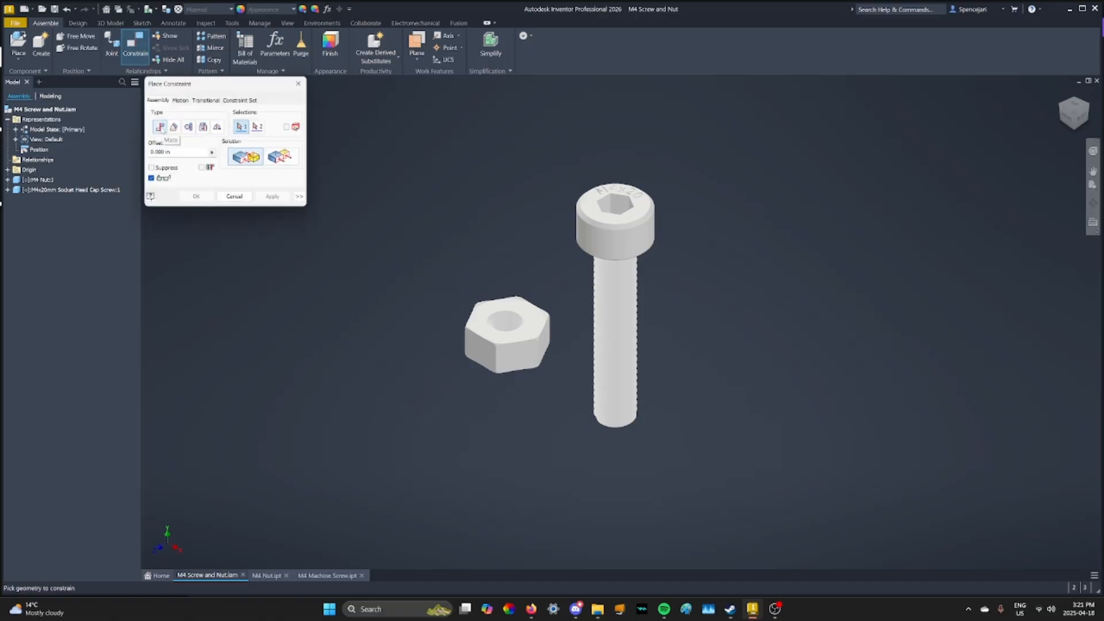
{"action": "left_click", "coordinate": [7, 180]}
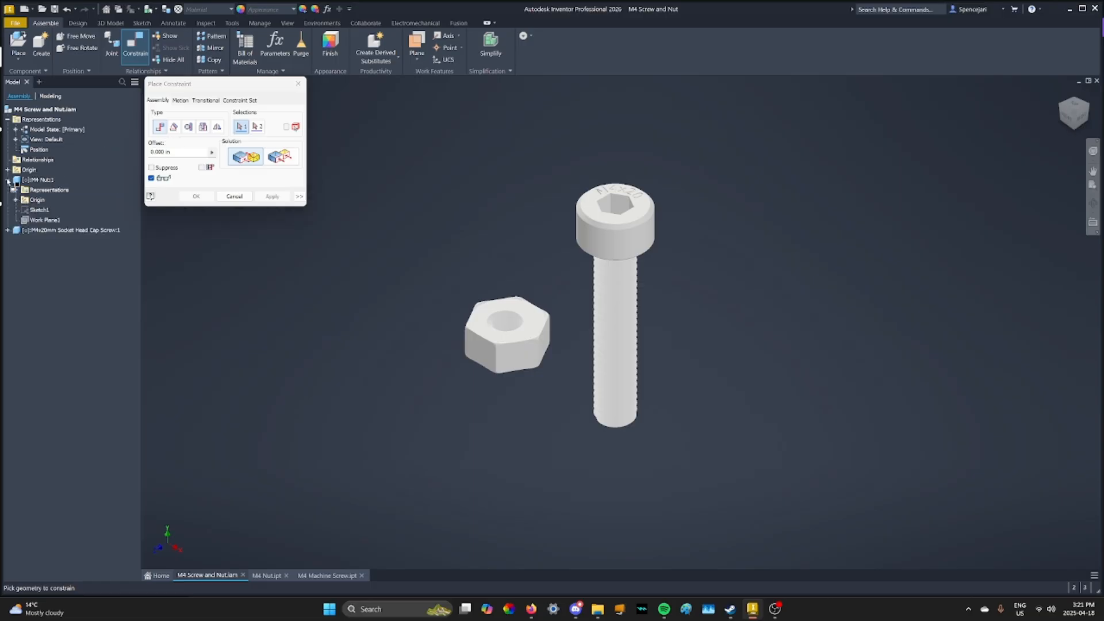
{"action": "left_click", "coordinate": [16, 200]}
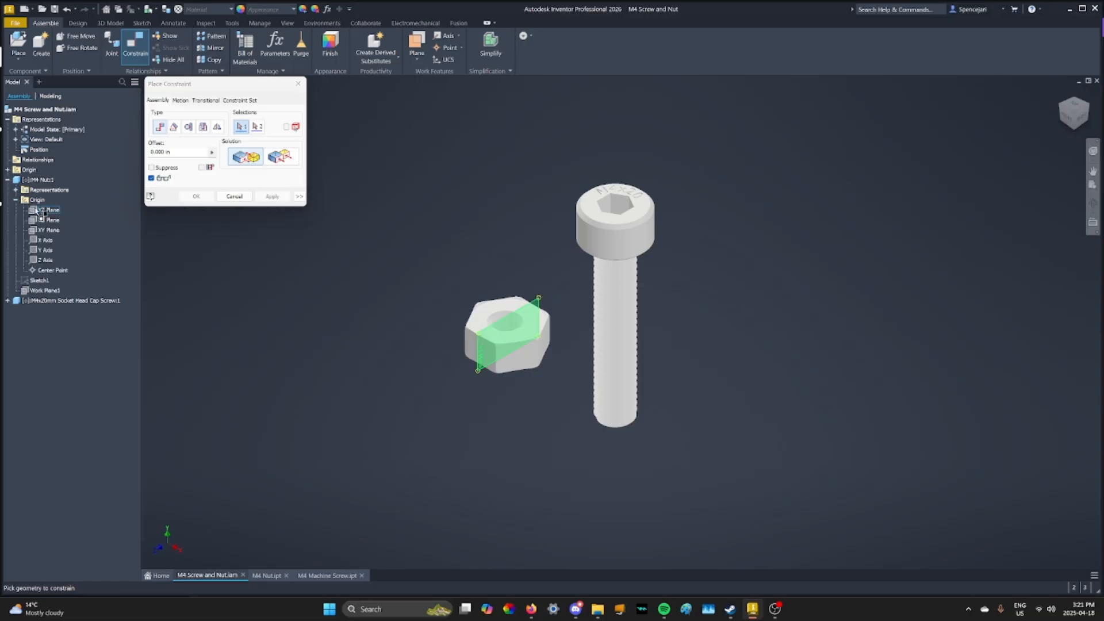
{"action": "left_click", "coordinate": [46, 240]}
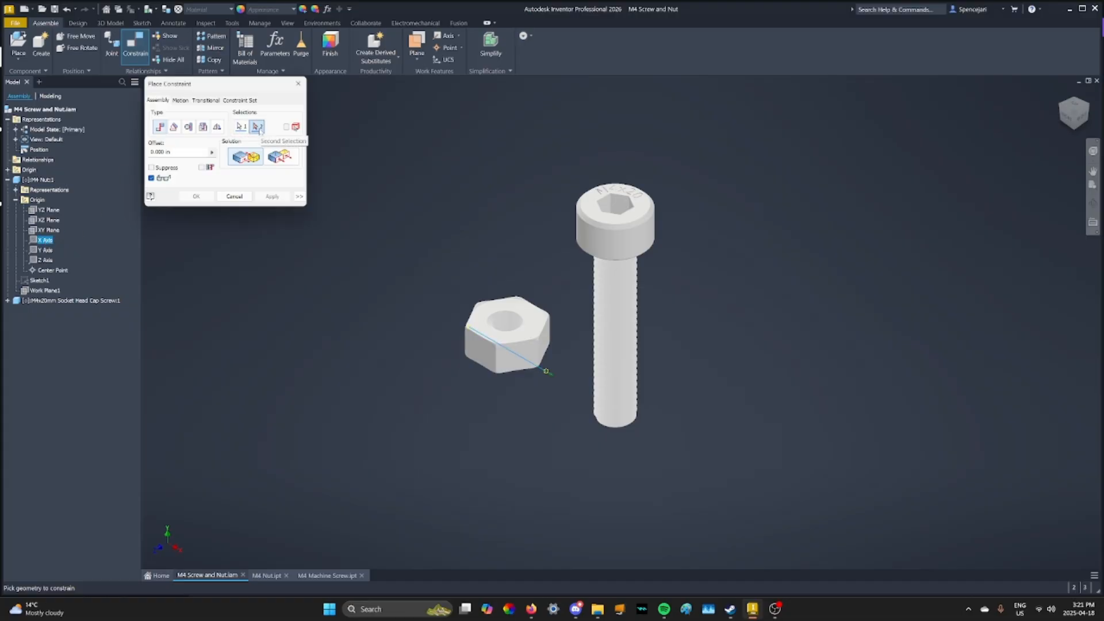
{"action": "left_click", "coordinate": [7, 300]}
{"action": "left_click", "coordinate": [15, 320]}
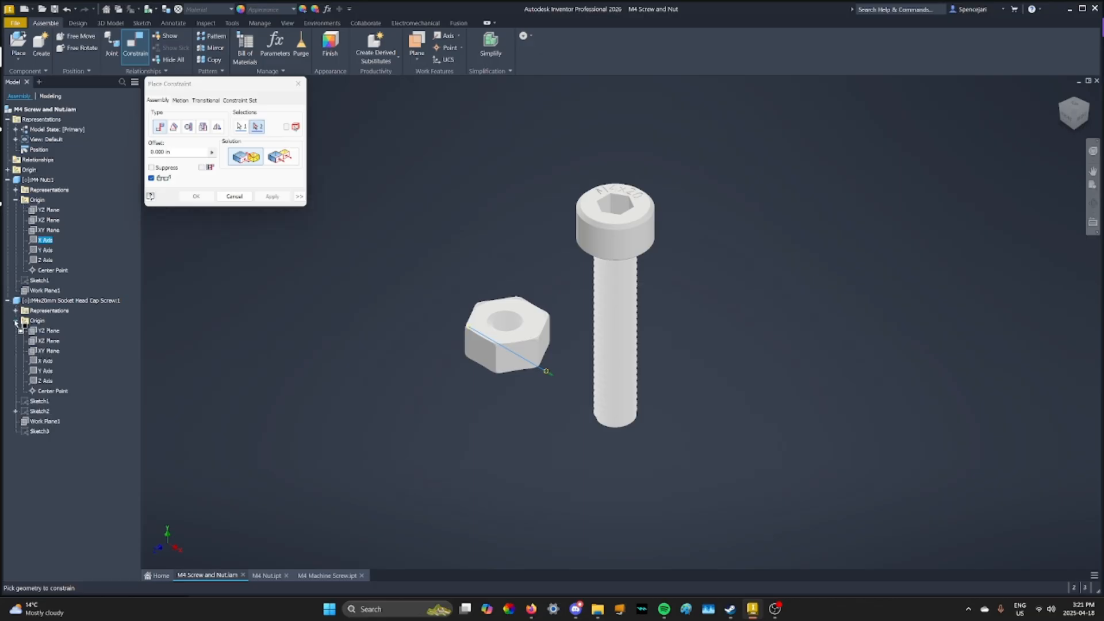
{"action": "left_click", "coordinate": [46, 370]}
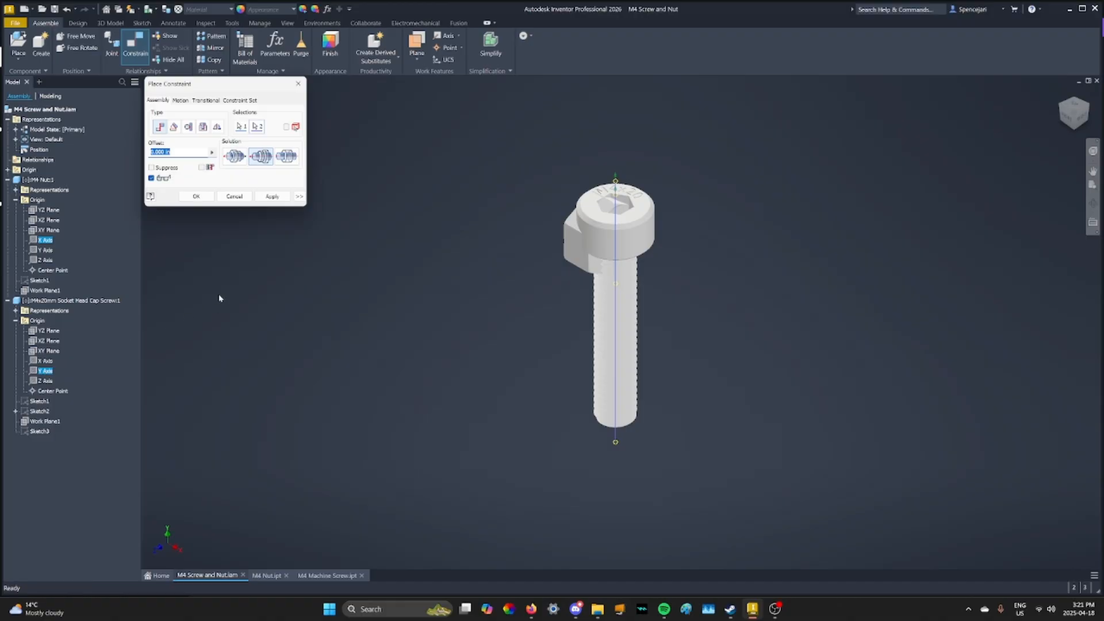
Replace the mate's first selection with the nut's Y axis and apply the axis-to-axis constraint
{"action": "left_click", "coordinate": [242, 127]}
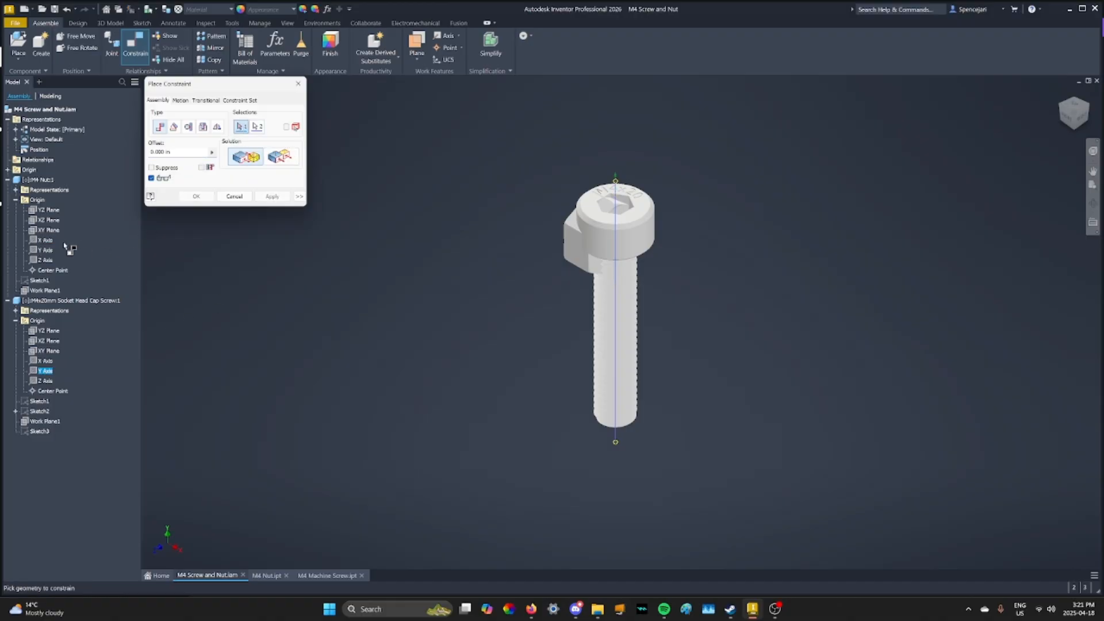
{"action": "left_click", "coordinate": [46, 250]}
{"action": "middle_click_drag", "start_coordinate": [621, 234], "coordinate": [593, 240]}
{"action": "scroll", "coordinate": [593, 240], "scroll_direction": "up", "scroll_amount": 2}
{"action": "scroll", "coordinate": [593, 241], "scroll_direction": "down", "scroll_amount": 3}
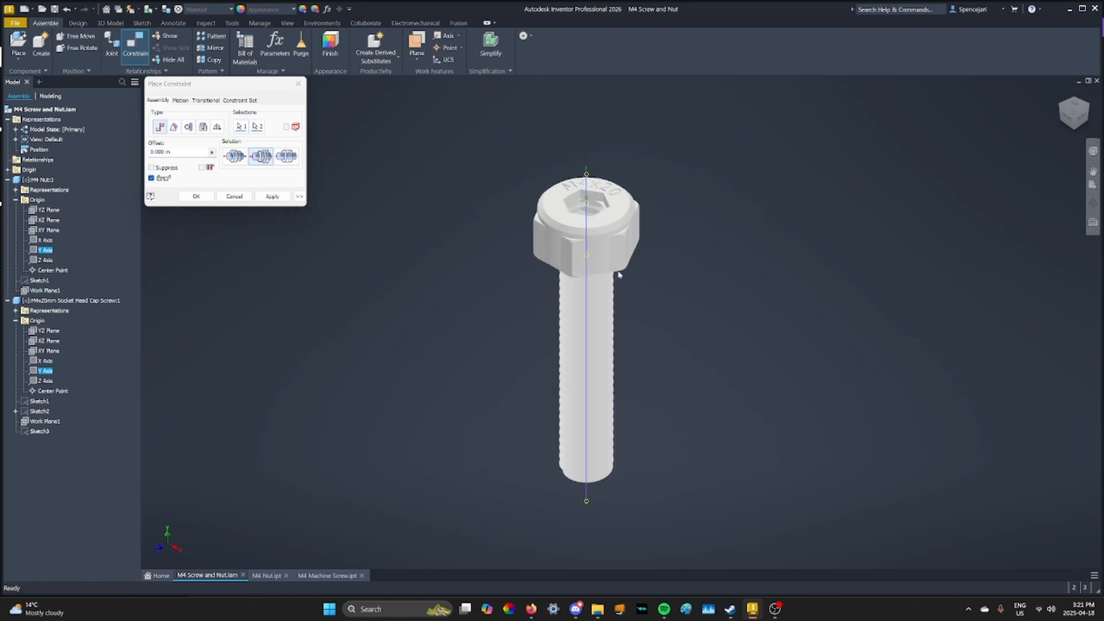
{"action": "left_click", "coordinate": [198, 196]}
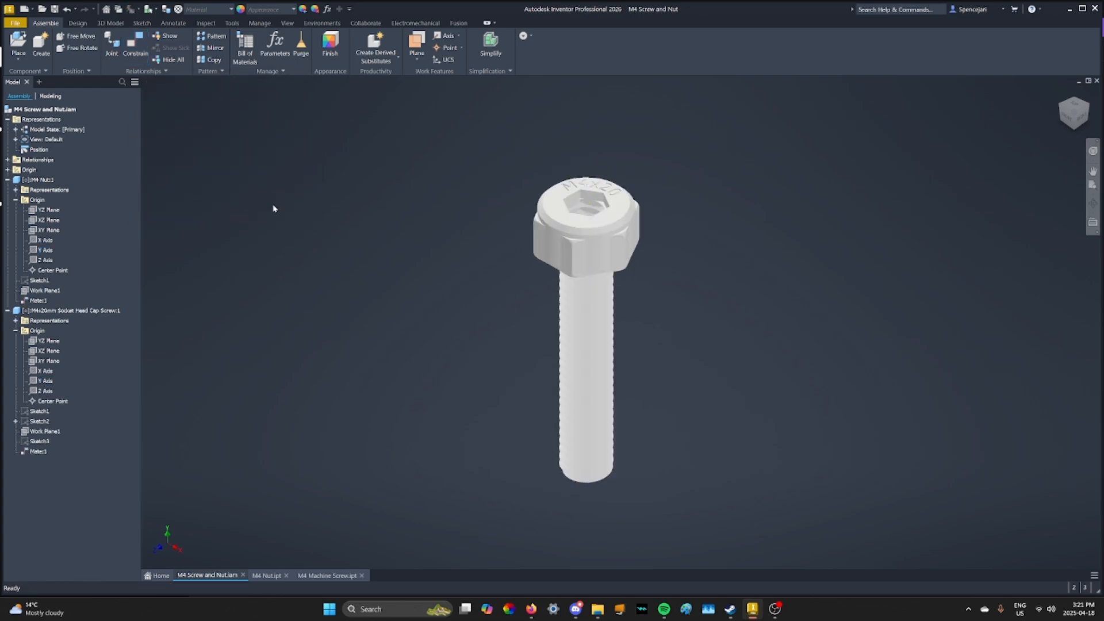
Slide the screw along the shared axis until the nut sits about midway along the threaded shank
{"action": "left_click_drag", "start_coordinate": [586, 248], "coordinate": [619, 184]}
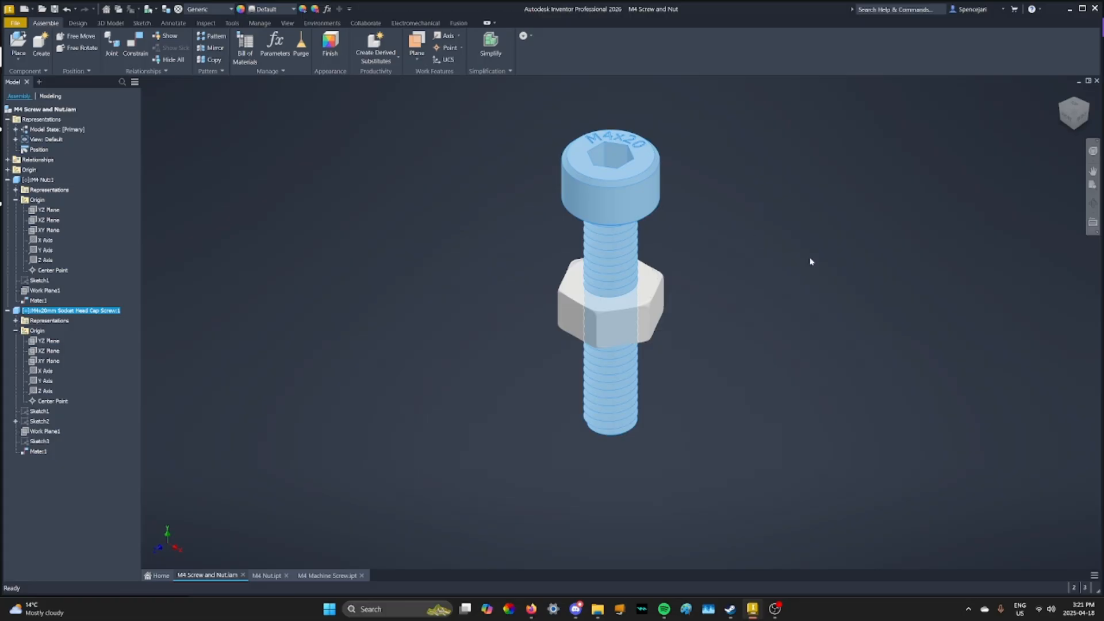
{"action": "middle_click_drag", "start_coordinate": [777, 272], "coordinate": [749, 298]}
{"action": "left_click", "coordinate": [747, 297]}
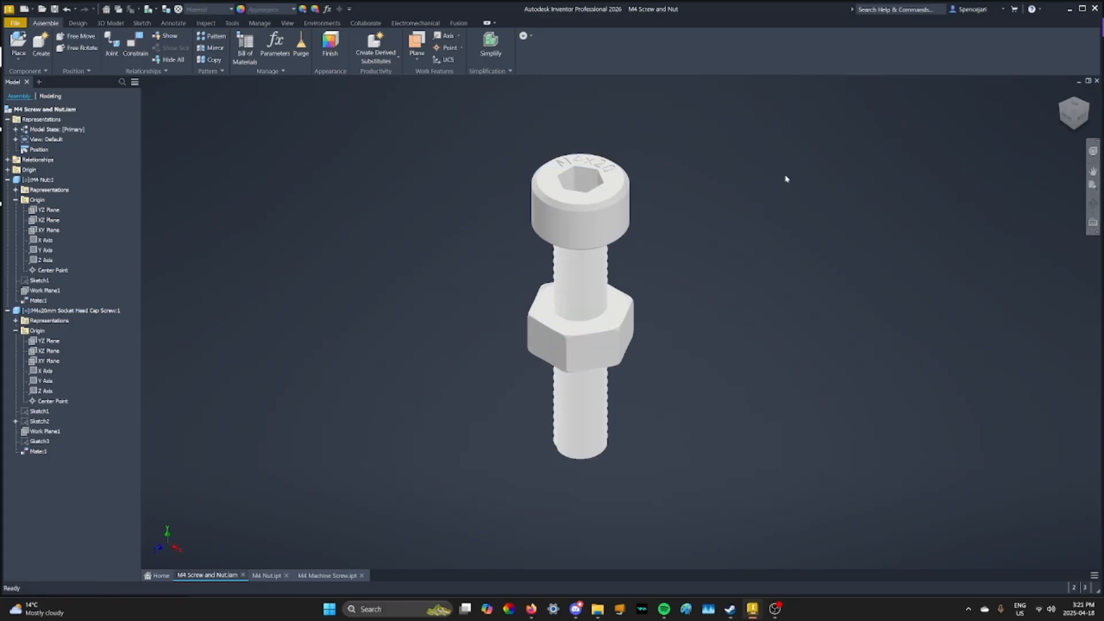
Constrain the screw's end face flush with the nut's outer flat face, using a 0.000 in offset
{"action": "left_click", "coordinate": [7, 180]}
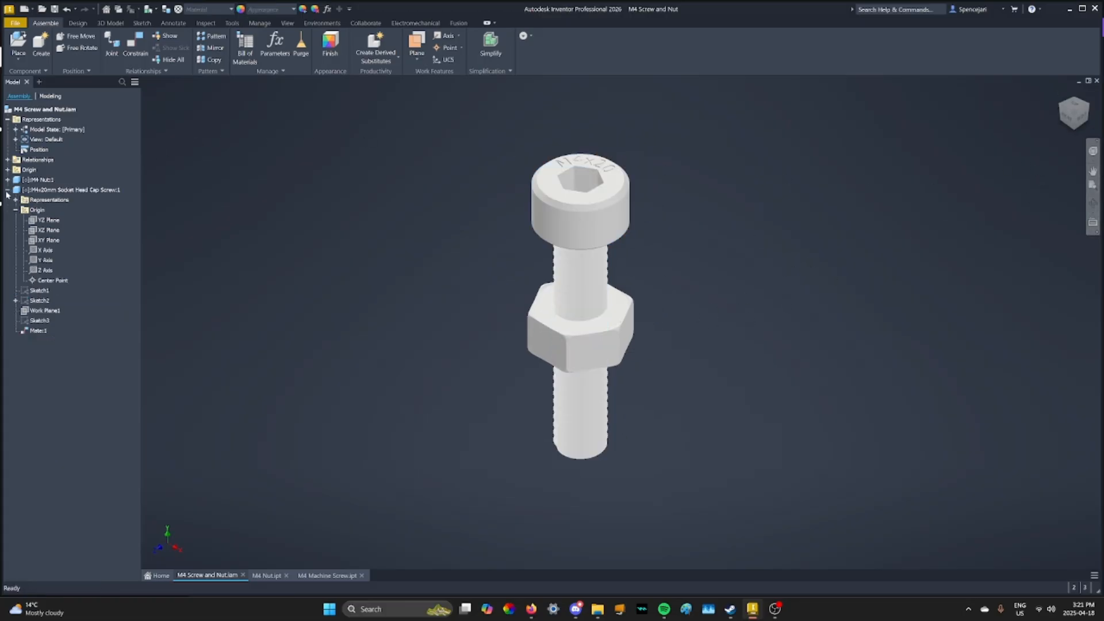
{"action": "left_click", "coordinate": [8, 190]}
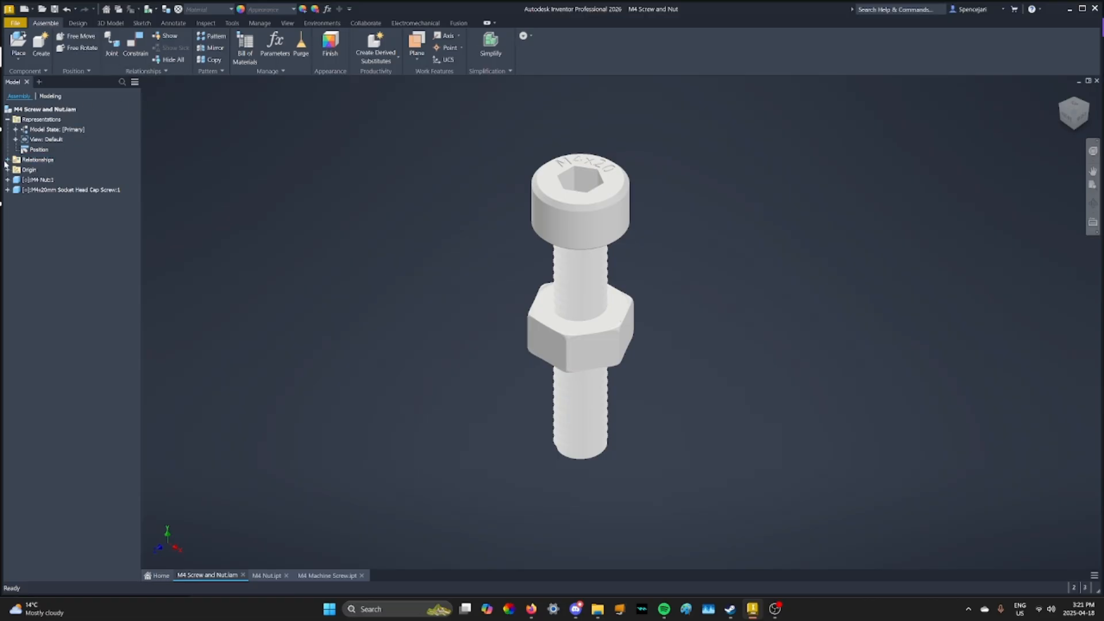
{"action": "left_click", "coordinate": [1077, 123]}
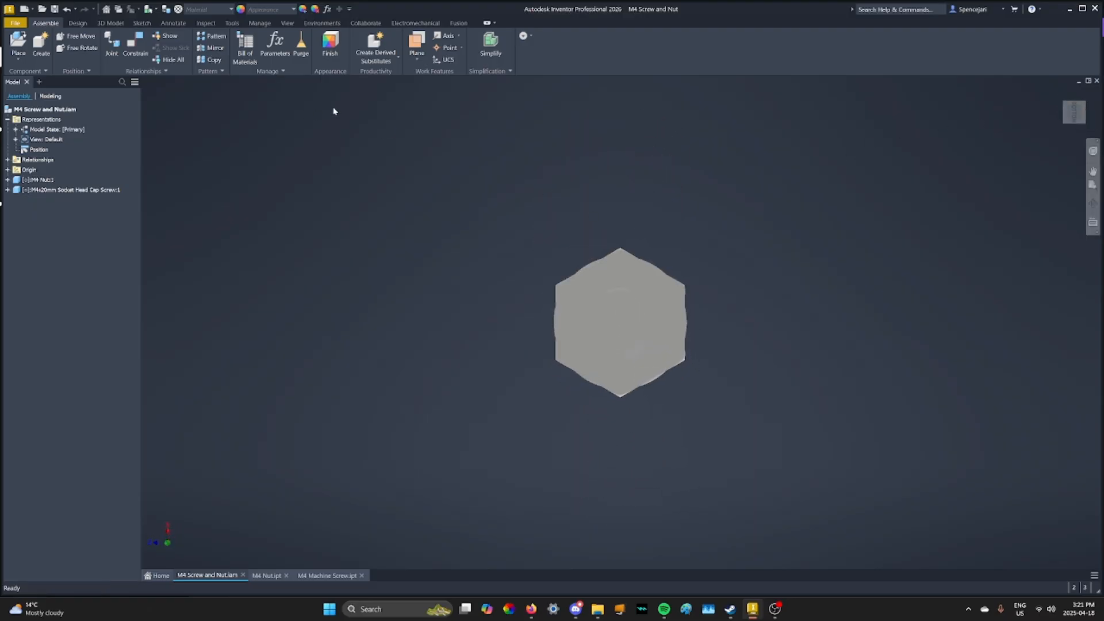
{"action": "left_click", "coordinate": [1064, 103]}
{"action": "left_click", "coordinate": [135, 43]}
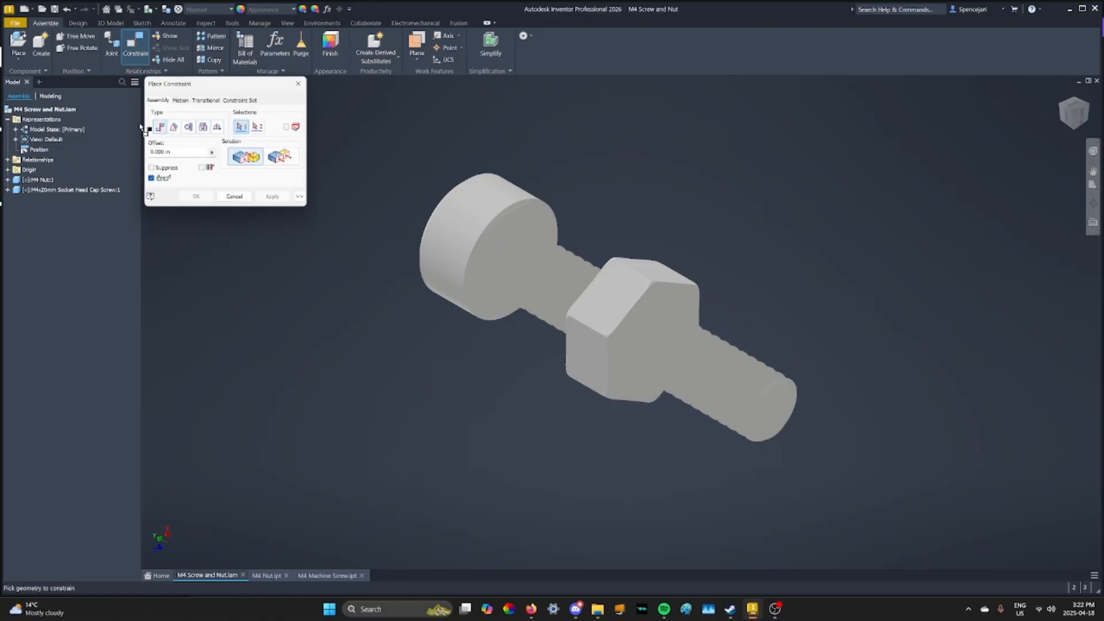
{"action": "left_click", "coordinate": [657, 307]}
{"action": "left_click", "coordinate": [242, 127]}
{"action": "left_click", "coordinate": [782, 412]}
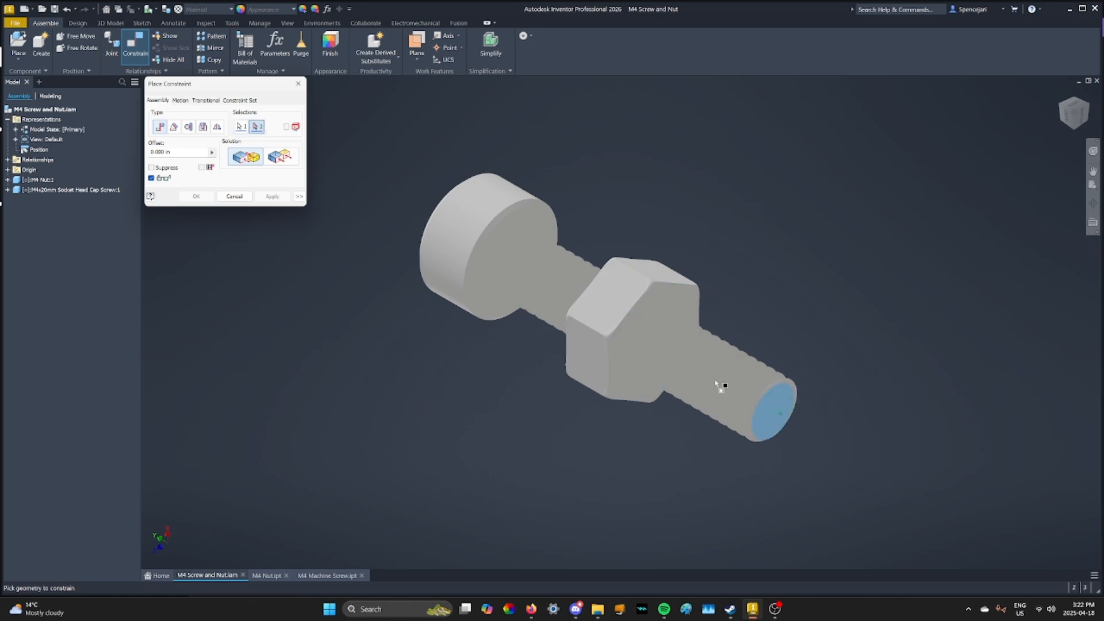
{"action": "left_click", "coordinate": [285, 160]}
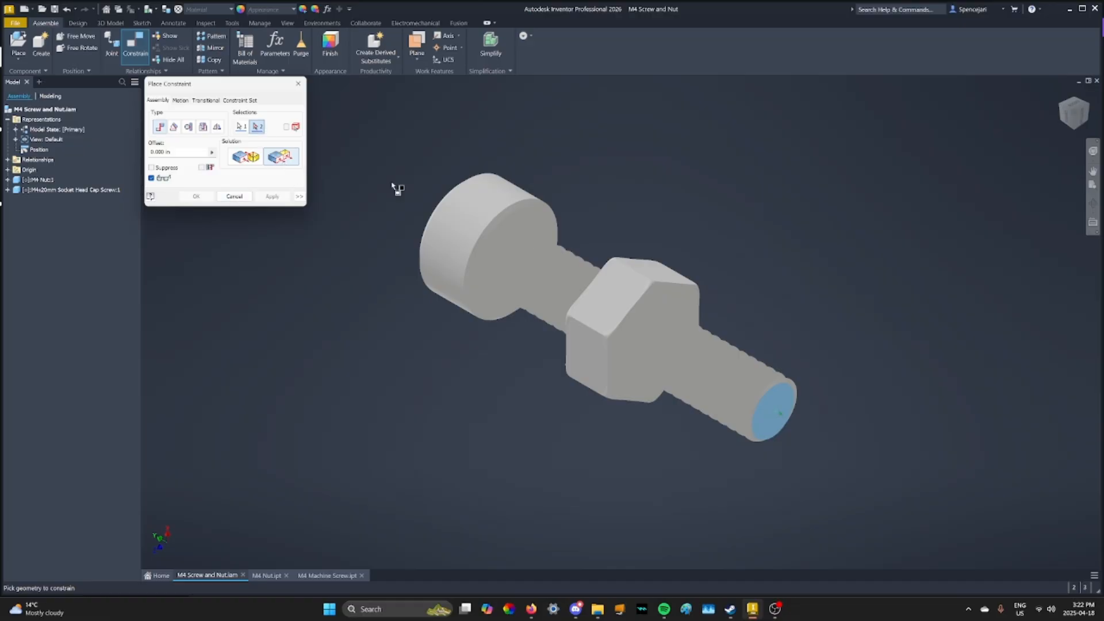
{"action": "left_click", "coordinate": [653, 316]}
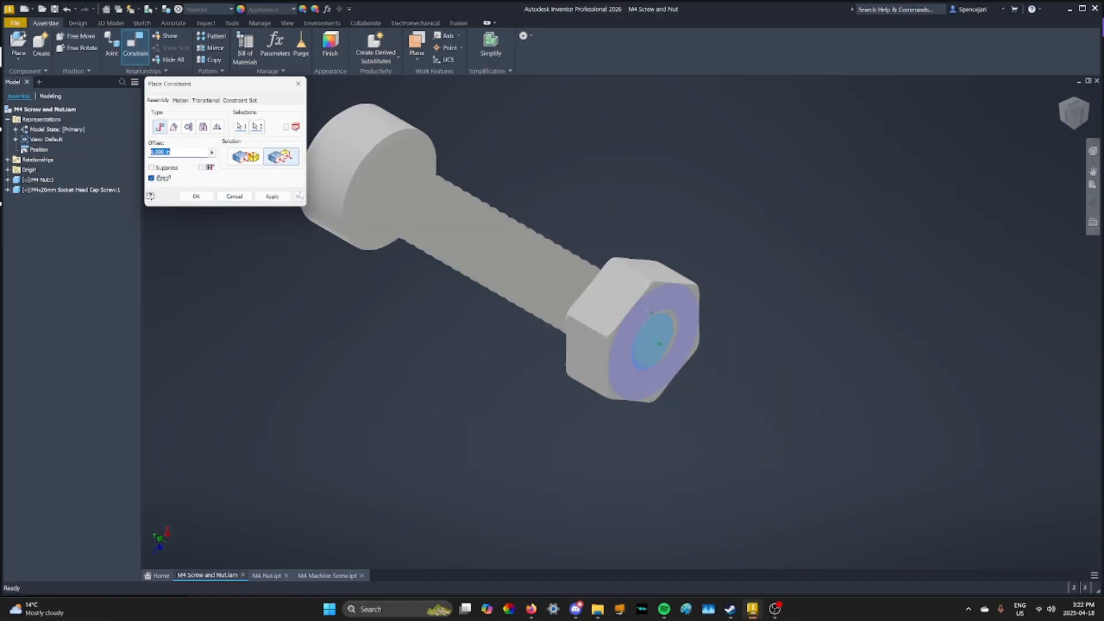
{"action": "left_click", "coordinate": [270, 197]}
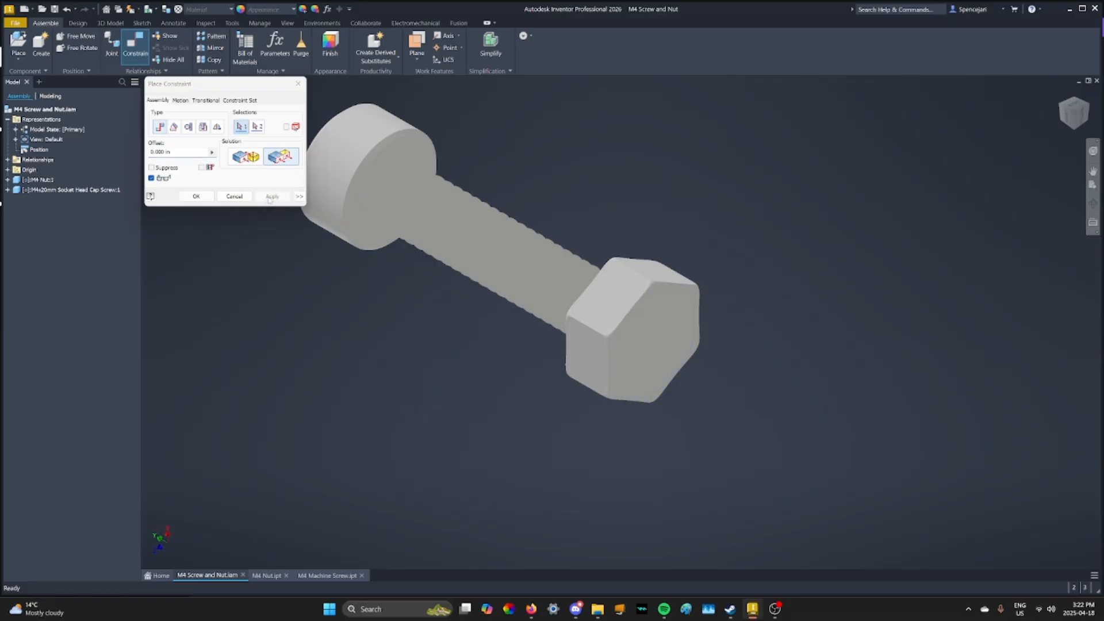
{"action": "left_click", "coordinate": [202, 197]}
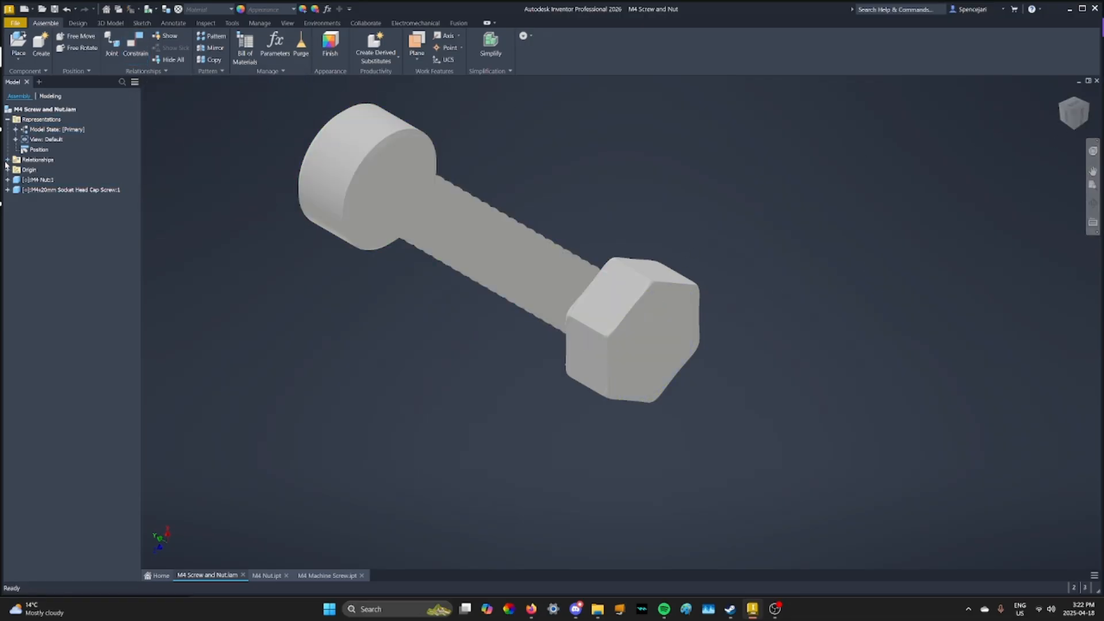
Add a Directed Angle constraint of 0.00 deg between a side face of the nut and a face of the screw's hex socket
{"action": "left_click", "coordinate": [7, 160]}
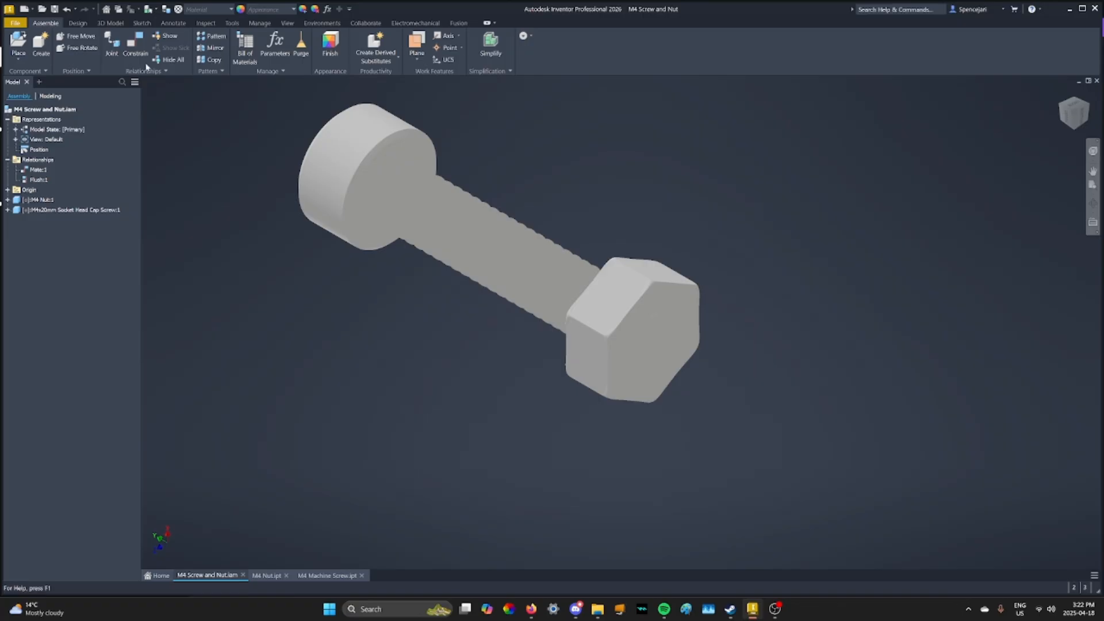
{"action": "left_click", "coordinate": [135, 43]}
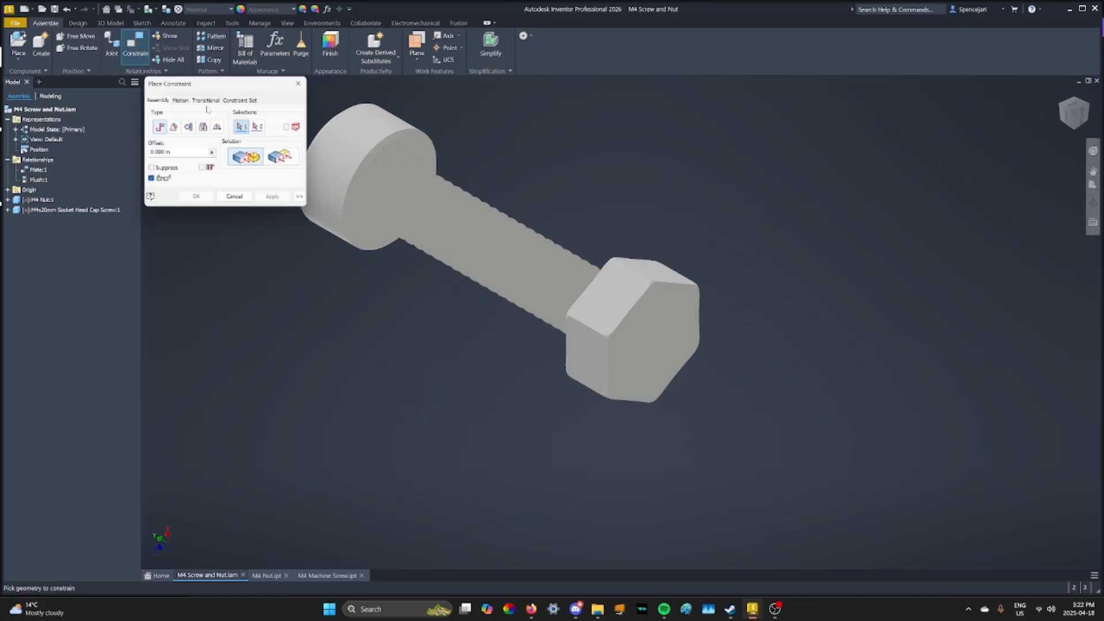
{"action": "left_click", "coordinate": [174, 127]}
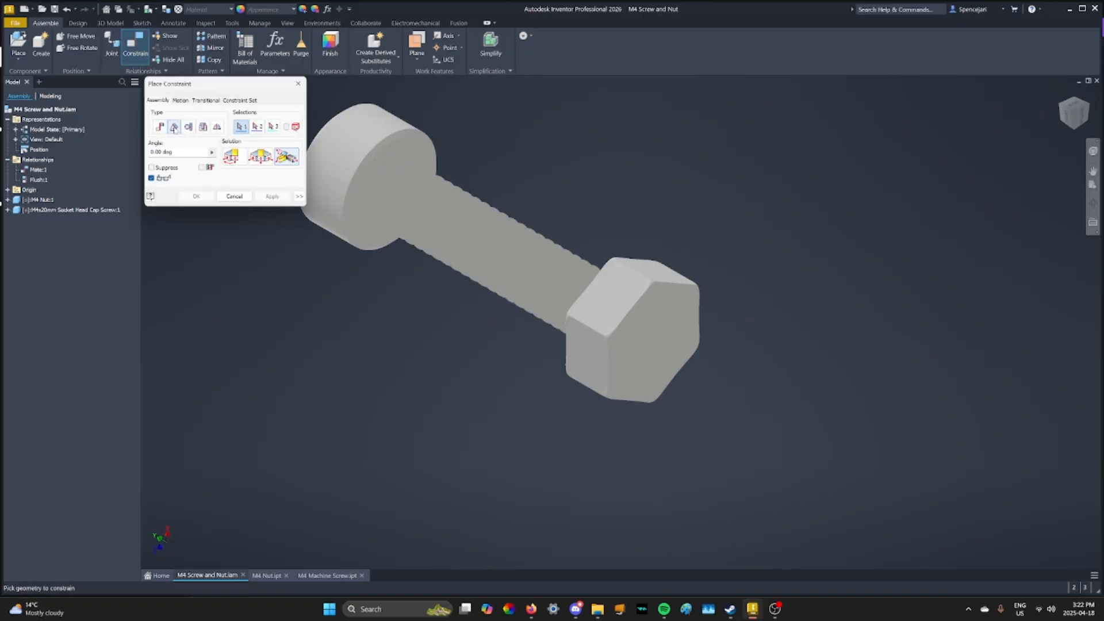
{"action": "left_click", "coordinate": [232, 156]}
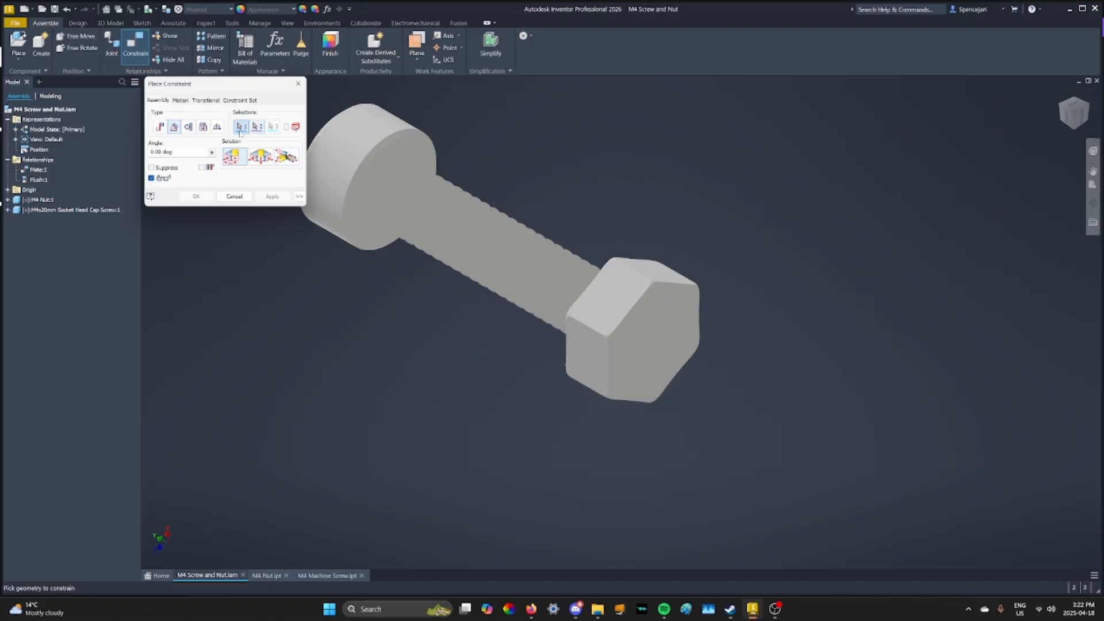
{"action": "left_click", "coordinate": [385, 164]}
{"action": "left_click", "coordinate": [625, 312]}
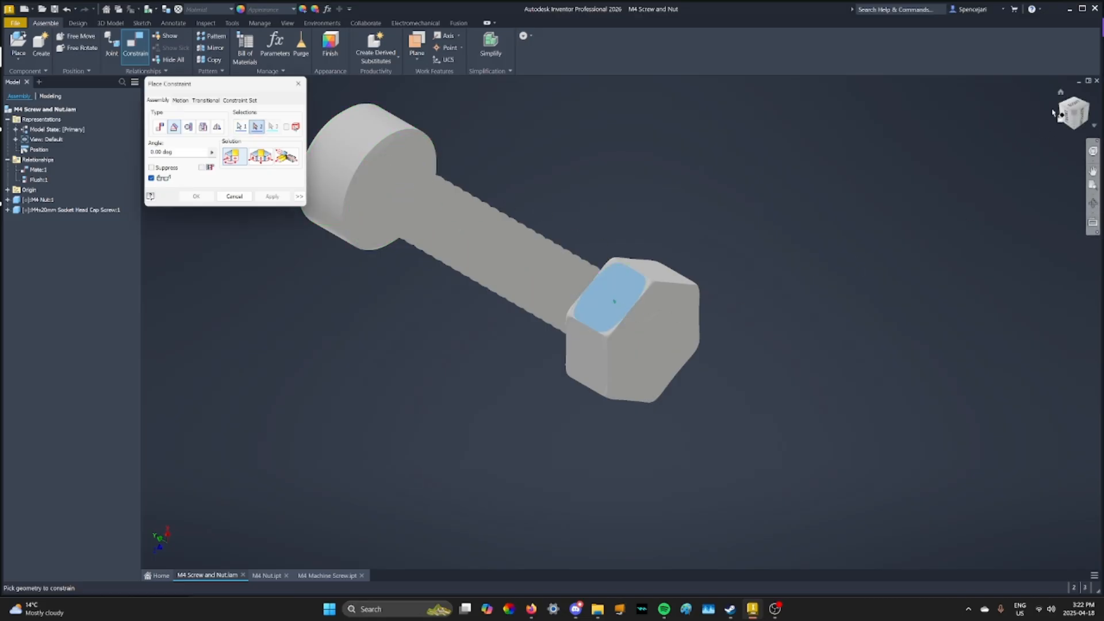
{"action": "left_click_drag", "start_coordinate": [1064, 109], "coordinate": [1062, 107]}
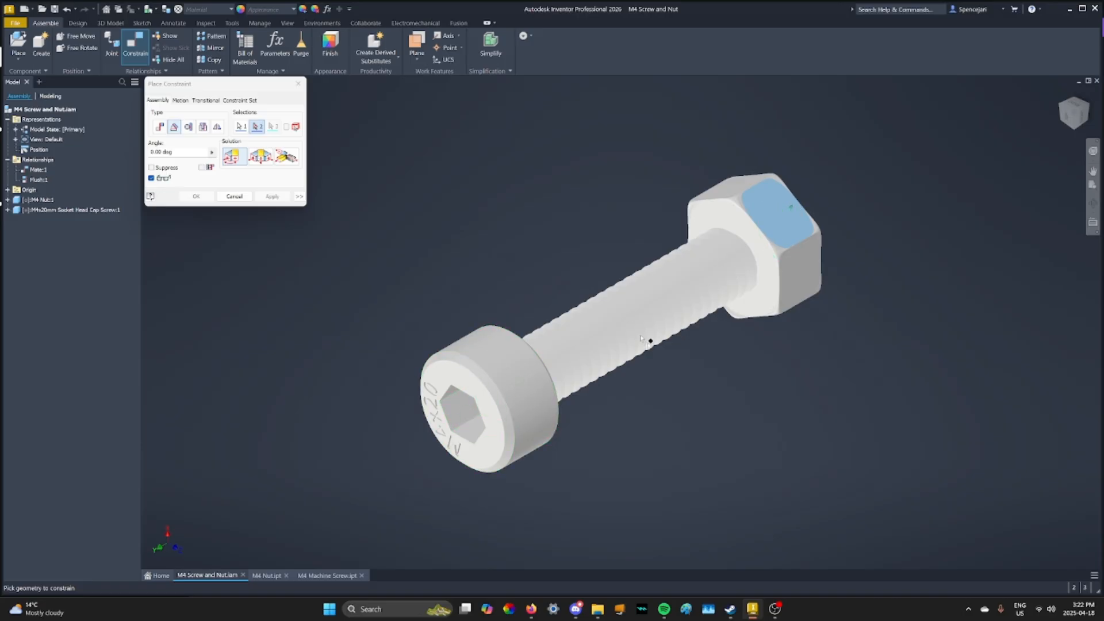
{"action": "left_click", "coordinate": [459, 413]}
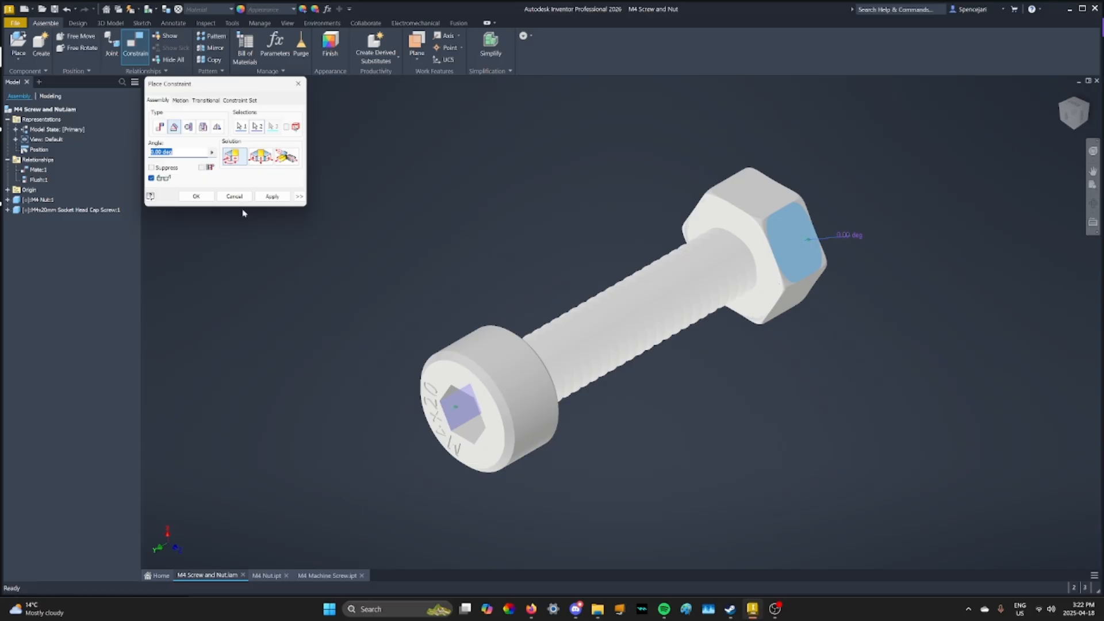
{"action": "left_click", "coordinate": [211, 199]}
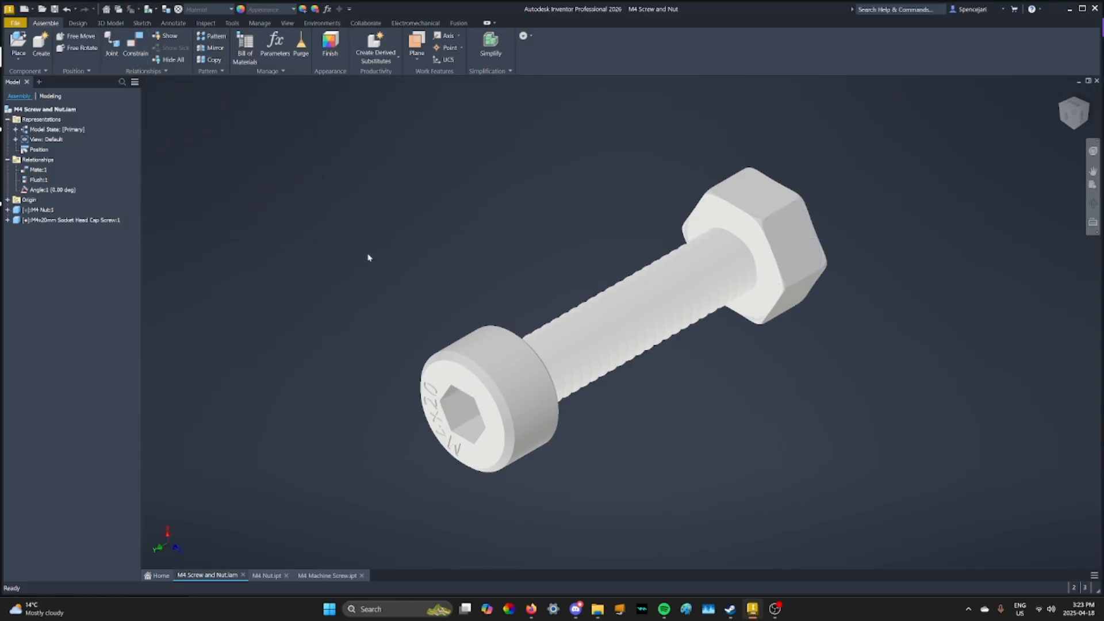
Suppress the flush and angle constraints between the nut and the screw, leaving the axis mate active
{"action": "scroll", "coordinate": [365, 256], "scroll_direction": "down", "scroll_amount": 3}
{"action": "middle_click_drag", "start_coordinate": [366, 257], "coordinate": [411, 228]}
{"action": "middle_click_drag", "start_coordinate": [478, 215], "coordinate": [497, 246]}
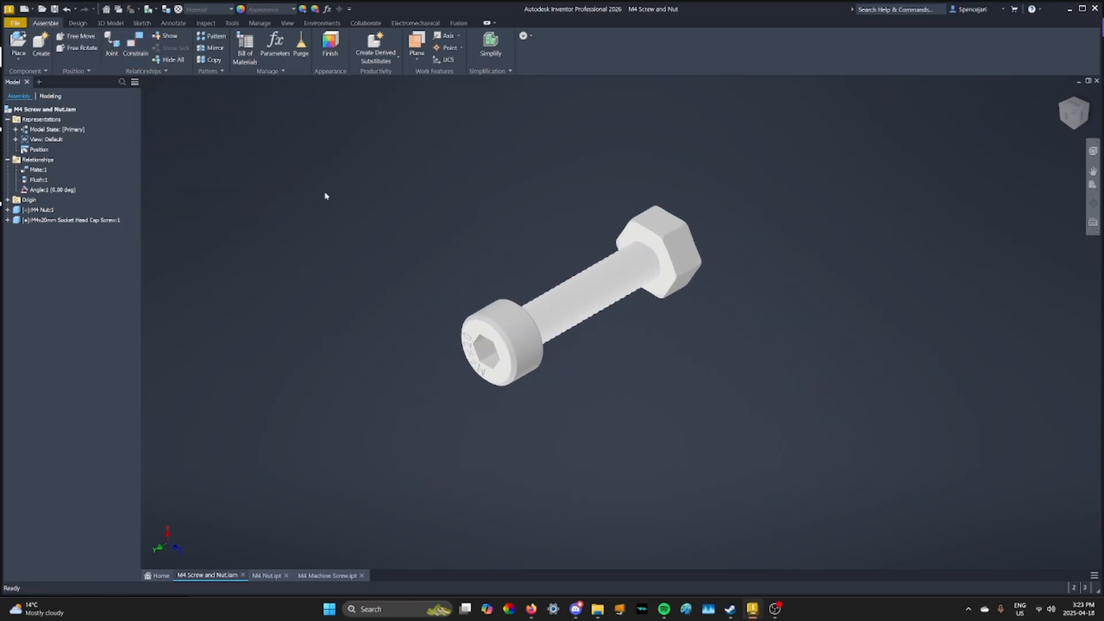
{"action": "right_click", "coordinate": [39, 180]}
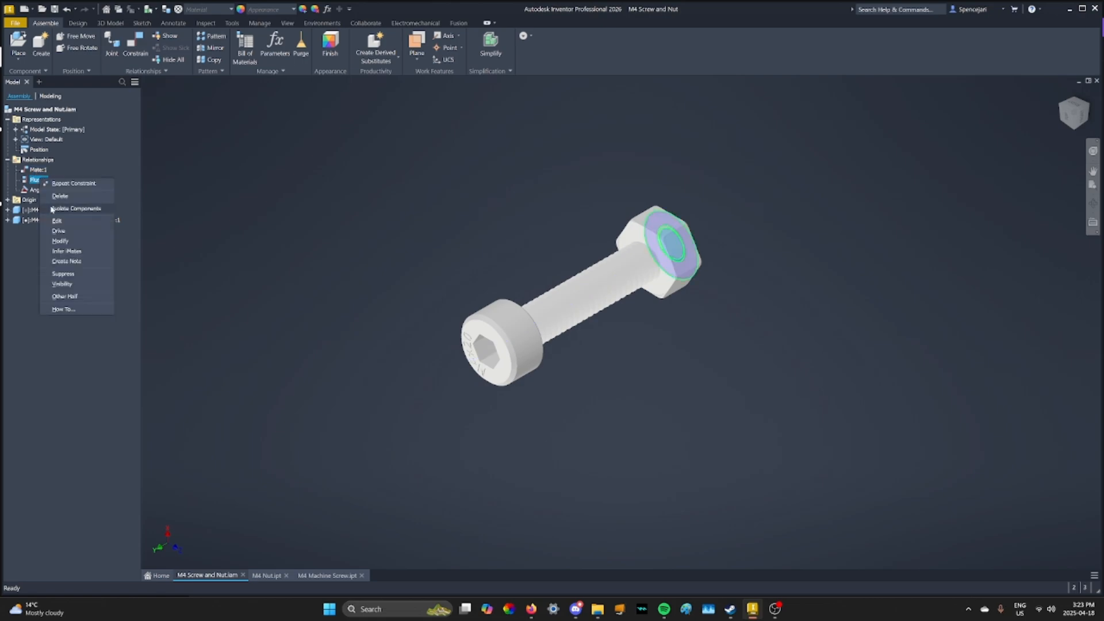
{"action": "key", "text": "Escape"}
{"action": "right_click", "coordinate": [39, 190]}
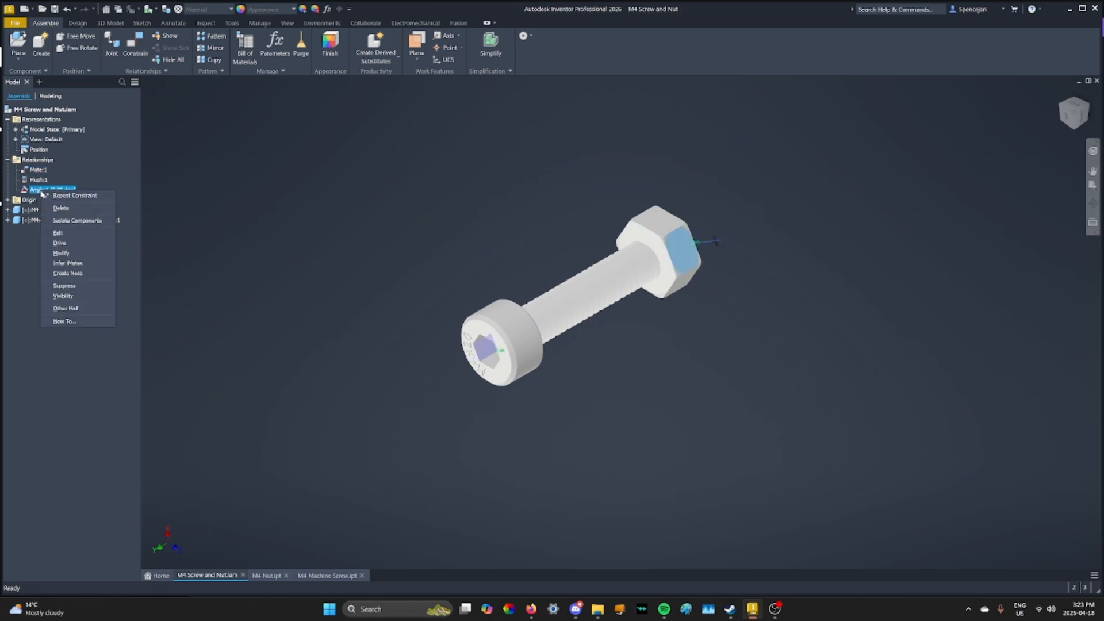
{"action": "key", "text": "Escape"}
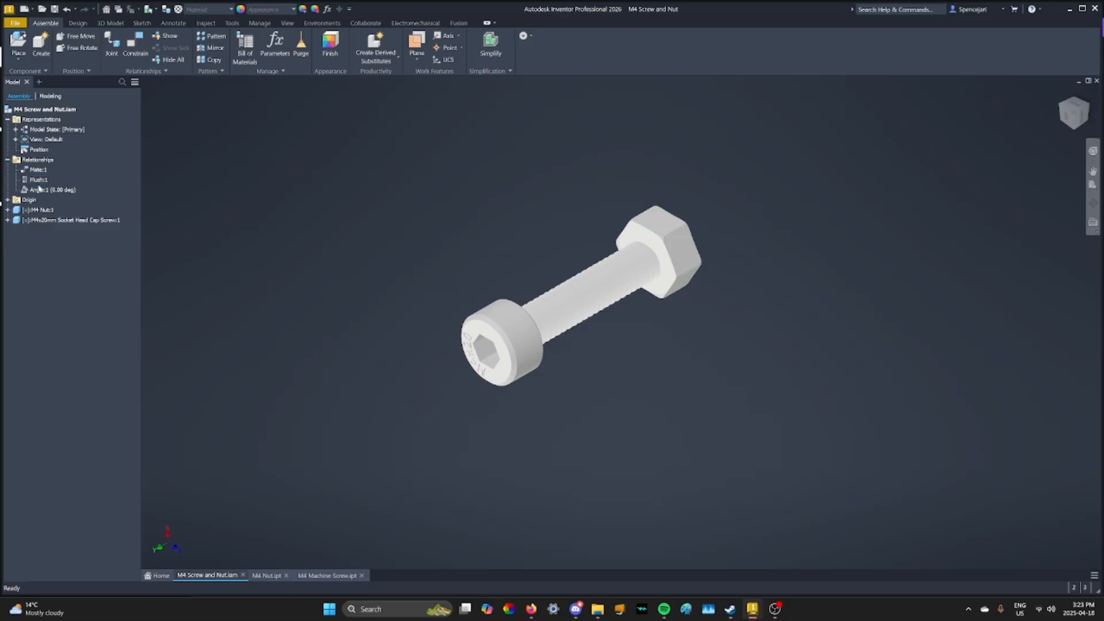
Enter the Dynamic Simulation environment and expand the mobile groups and standard joints
{"action": "left_click", "coordinate": [320, 23]}
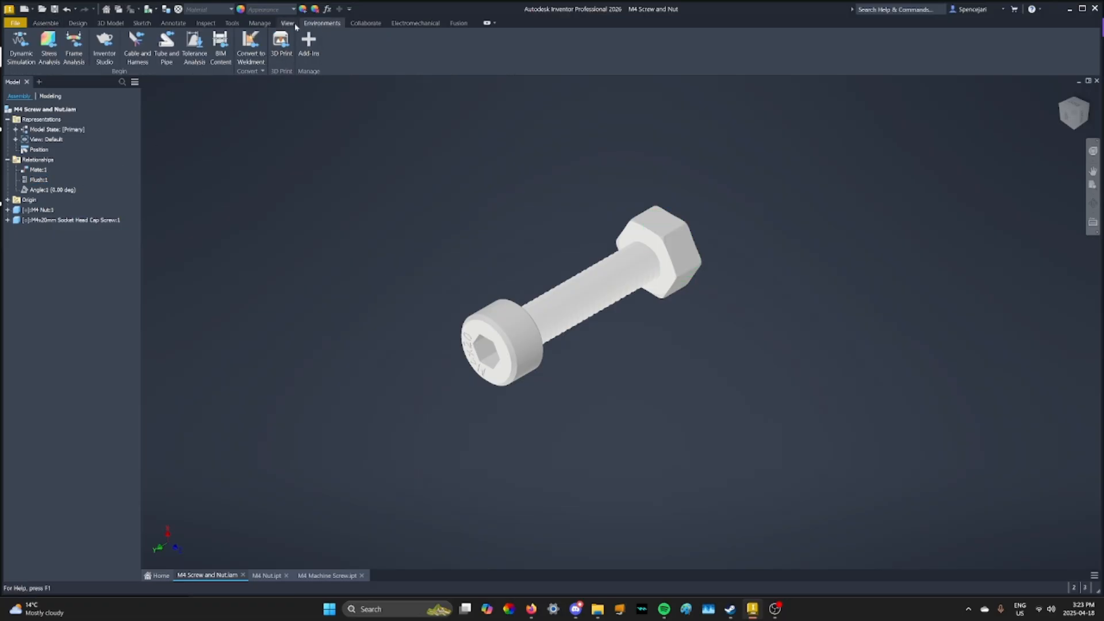
{"action": "left_click", "coordinate": [21, 55]}
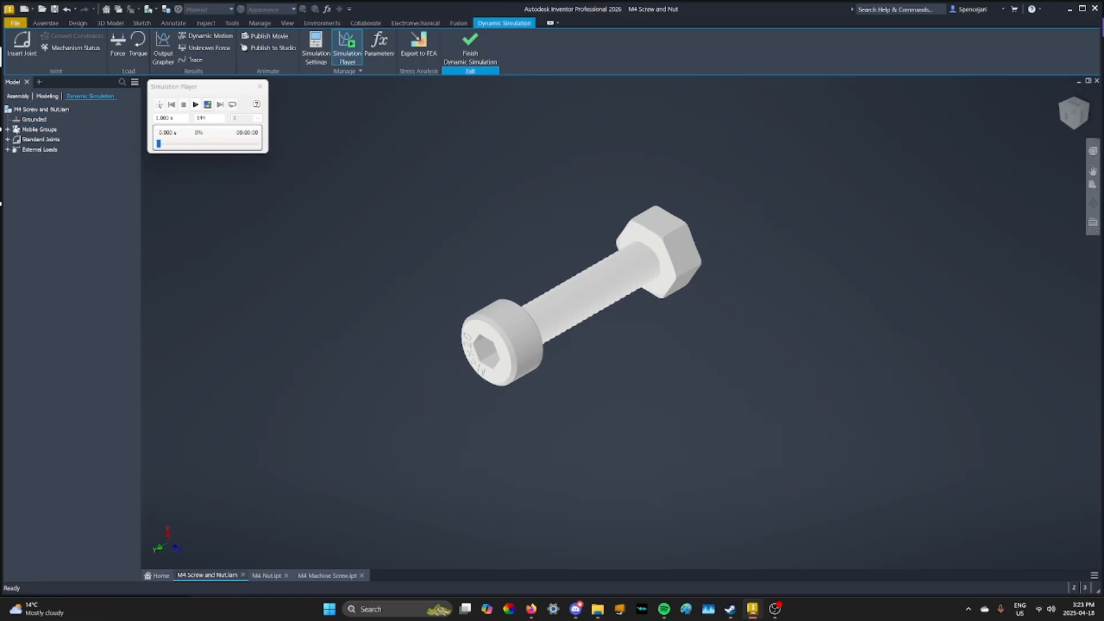
{"action": "left_click", "coordinate": [7, 130]}
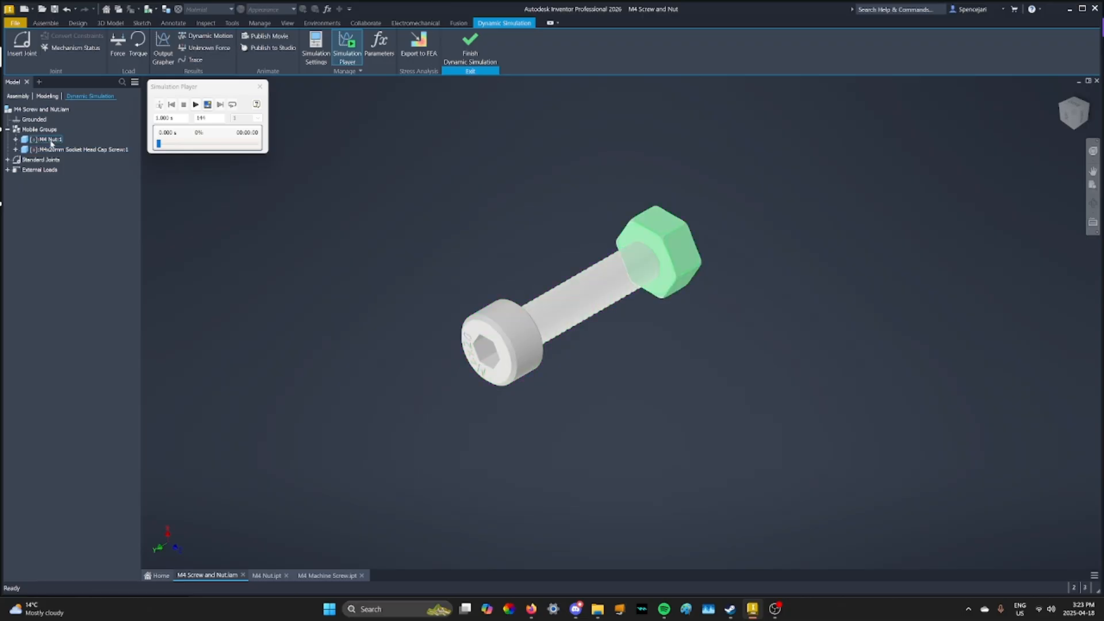
{"action": "left_click", "coordinate": [8, 160]}
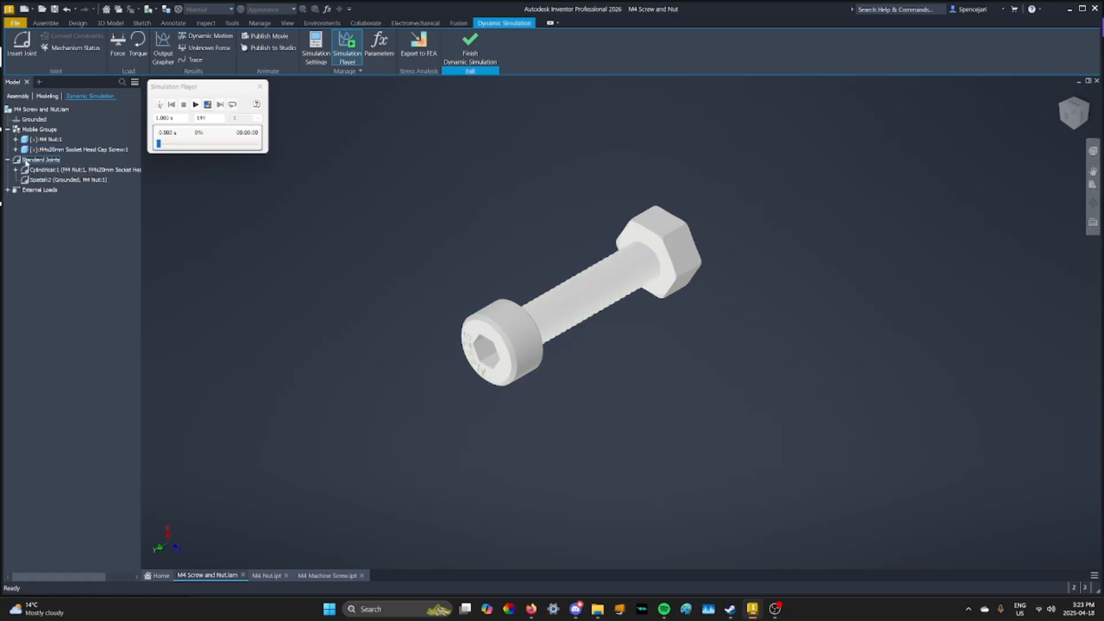
{"action": "left_click", "coordinate": [7, 189]}
{"action": "left_click", "coordinate": [8, 191]}
Start a Screw joint with the circular edge on the underside of the screw head as component 1's Z axis
{"action": "left_click", "coordinate": [22, 44]}
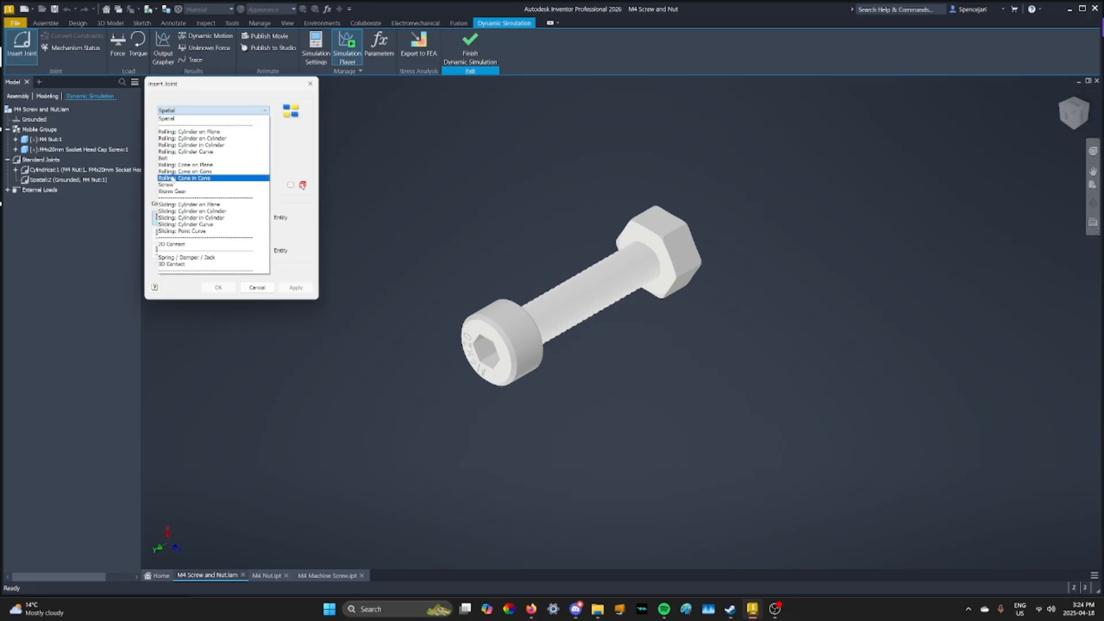
{"action": "left_click", "coordinate": [167, 184]}
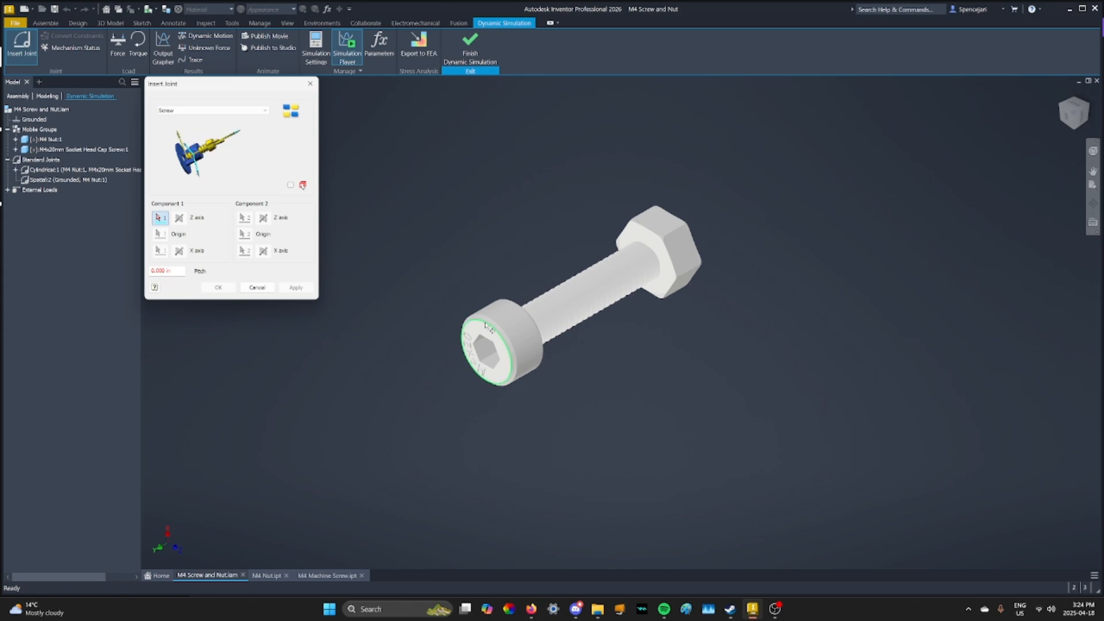
{"action": "left_click", "coordinate": [1081, 117]}
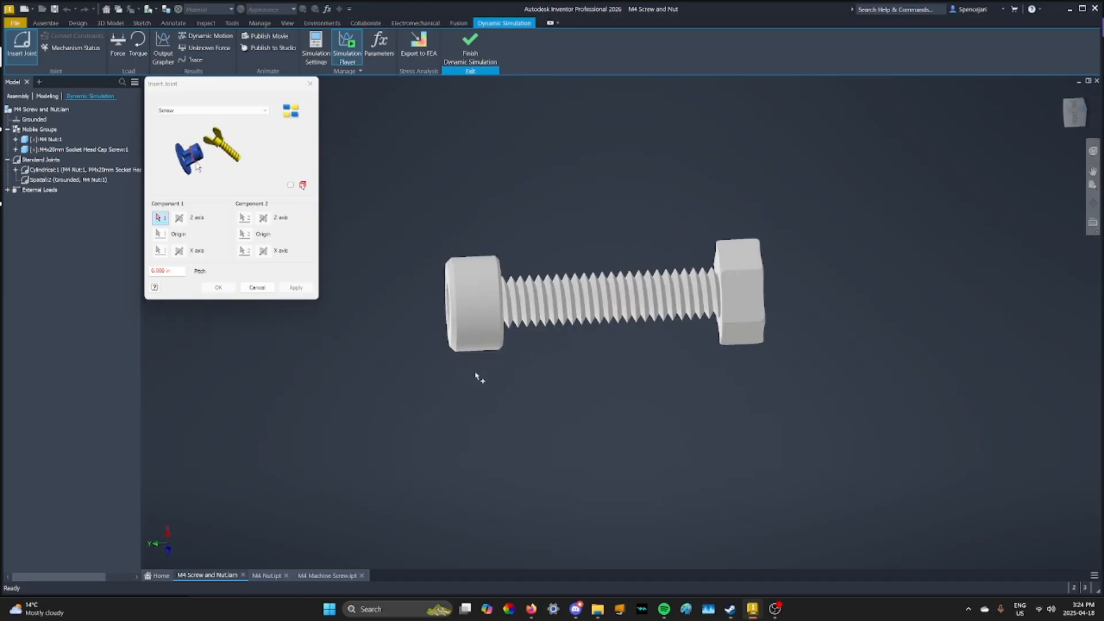
{"action": "left_click", "coordinate": [505, 234]}
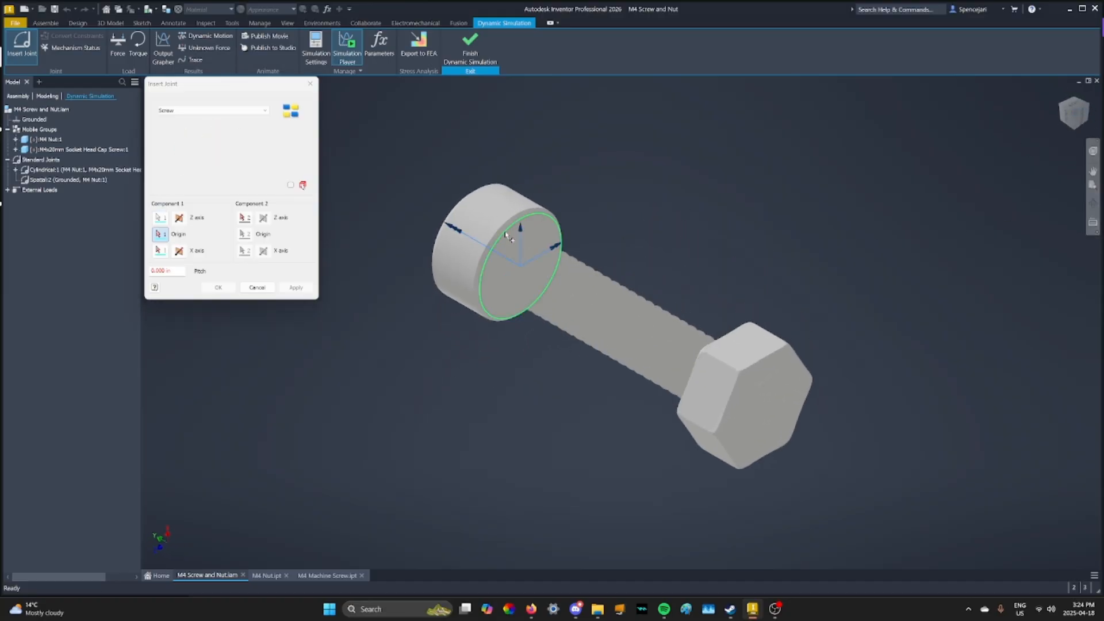
Use the nut's circular edge as component 2's Z axis and create the Screw joint with a 0.7 mm pitch
{"action": "left_click", "coordinate": [1073, 113]}
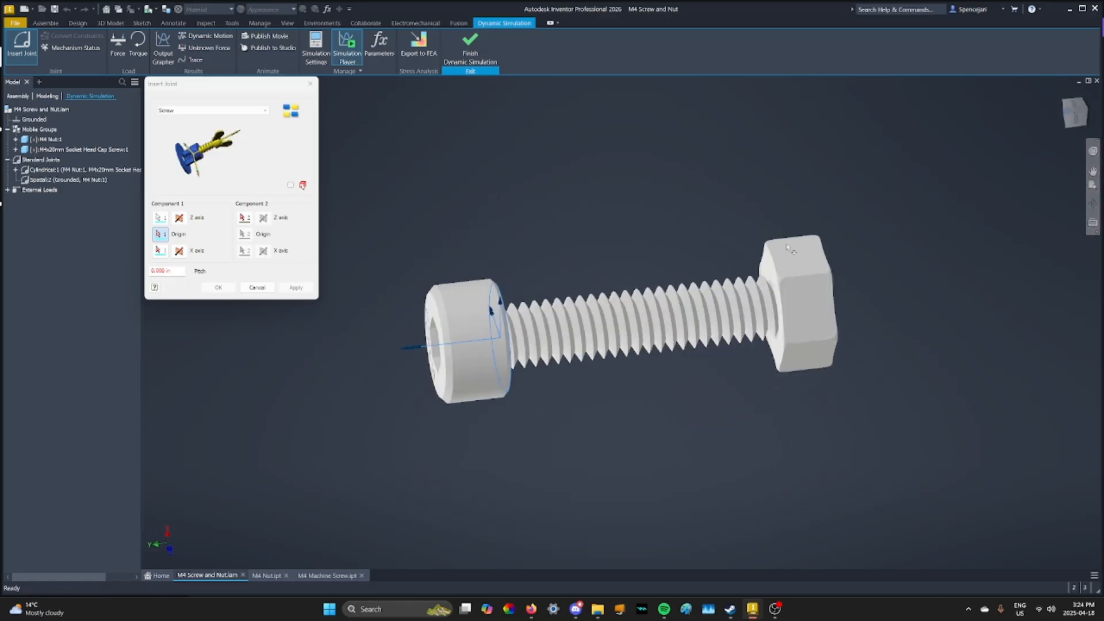
{"action": "left_click", "coordinate": [245, 218]}
{"action": "left_click", "coordinate": [742, 222]}
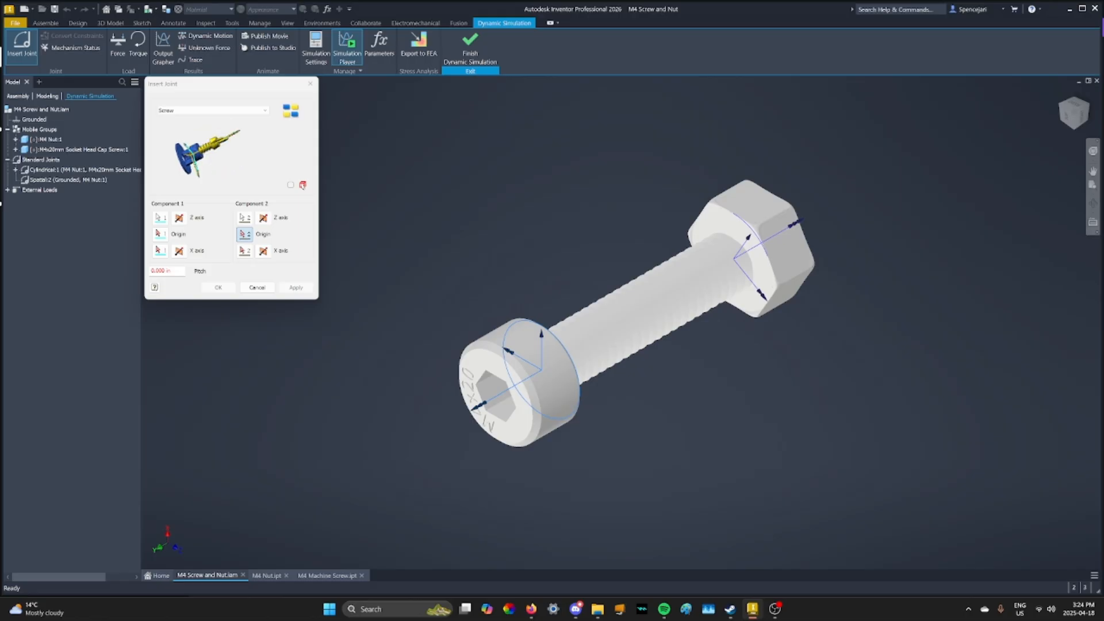
{"action": "left_click_drag", "start_coordinate": [176, 271], "coordinate": [149, 271]}
{"action": "key", "text": "BackSpace"}
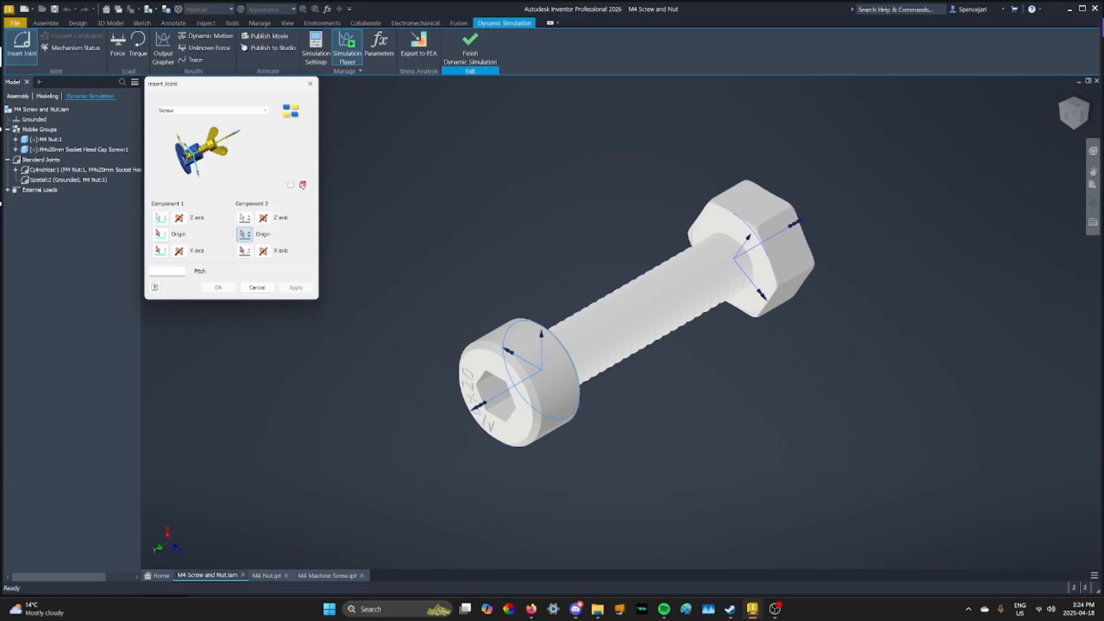
{"action": "type", "text": "0.7mm"}
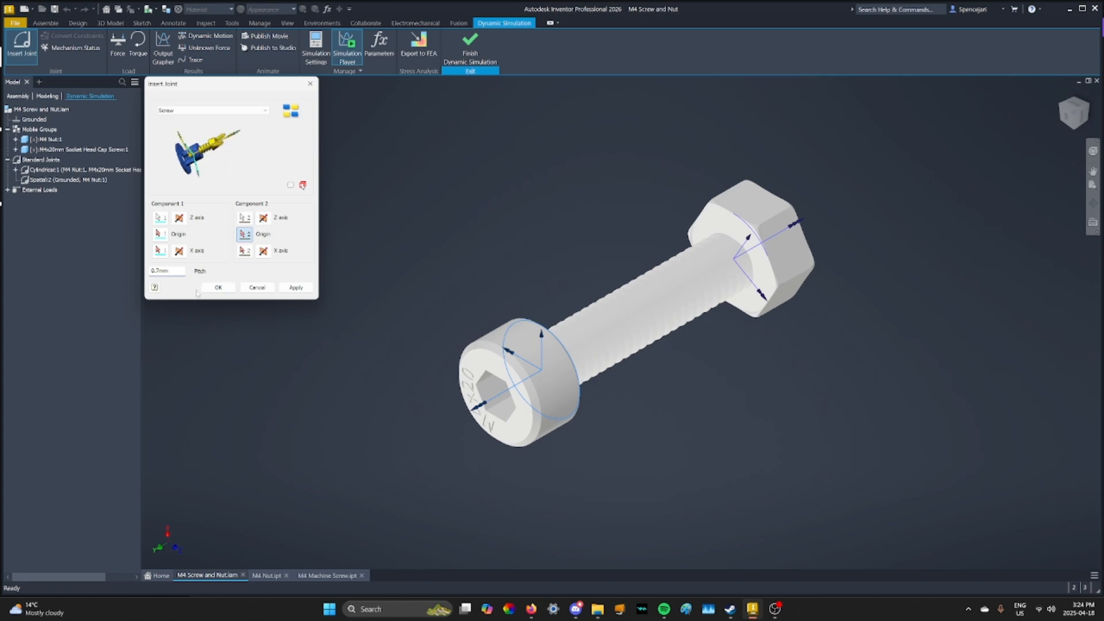
{"action": "left_click", "coordinate": [218, 287]}
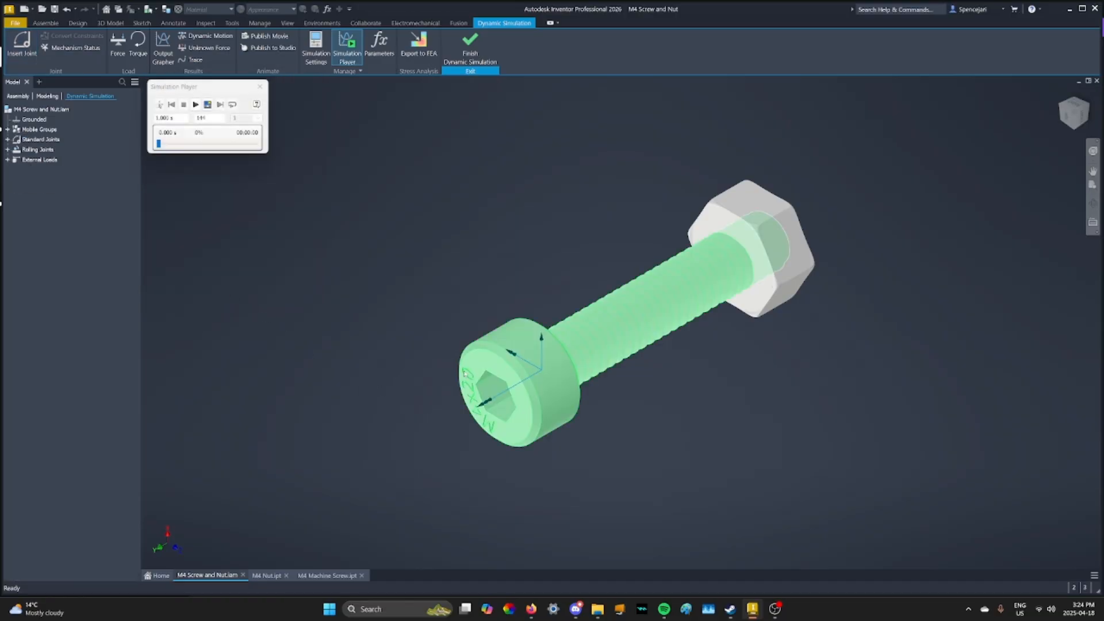
Expand the standard and rolling joints and test the Screw joint by turning the screw in the nut
{"action": "left_click", "coordinate": [8, 139]}
{"action": "left_click", "coordinate": [7, 169]}
{"action": "left_click_drag", "start_coordinate": [555, 412], "coordinate": [506, 374]}
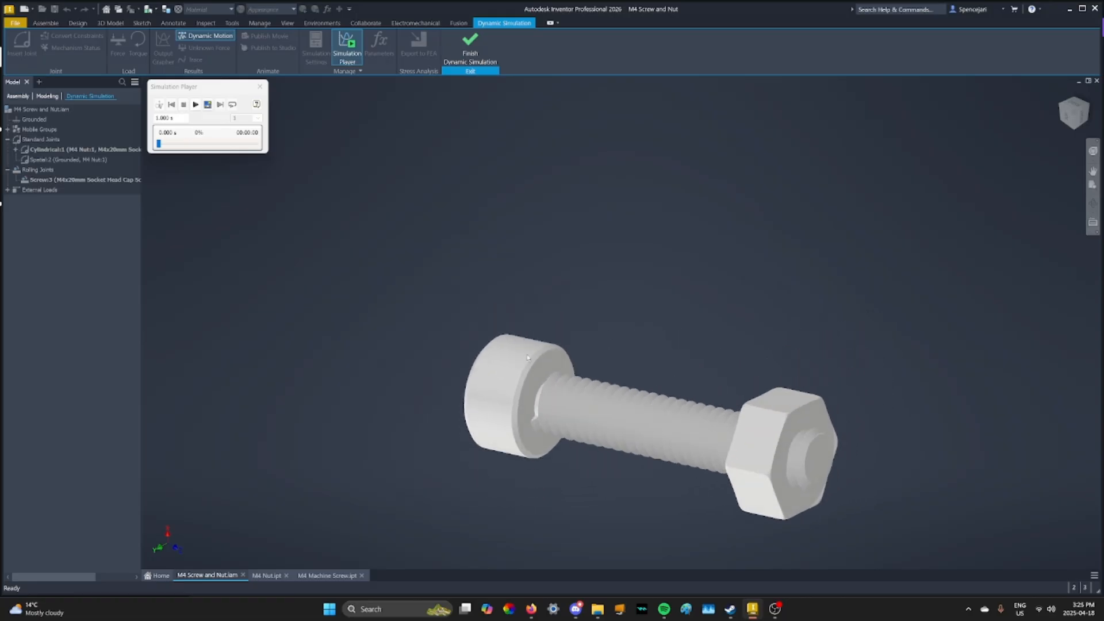
Finish Dynamic Simulation and ground the M4 nut in the assembly
{"action": "left_click", "coordinate": [472, 49]}
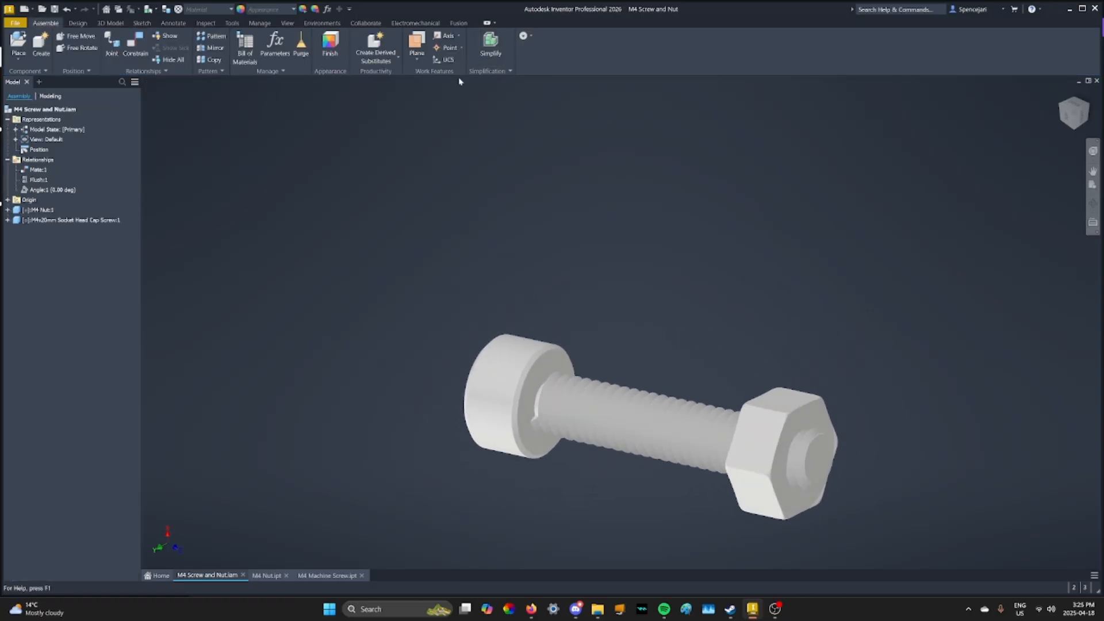
{"action": "right_click", "coordinate": [46, 210]}
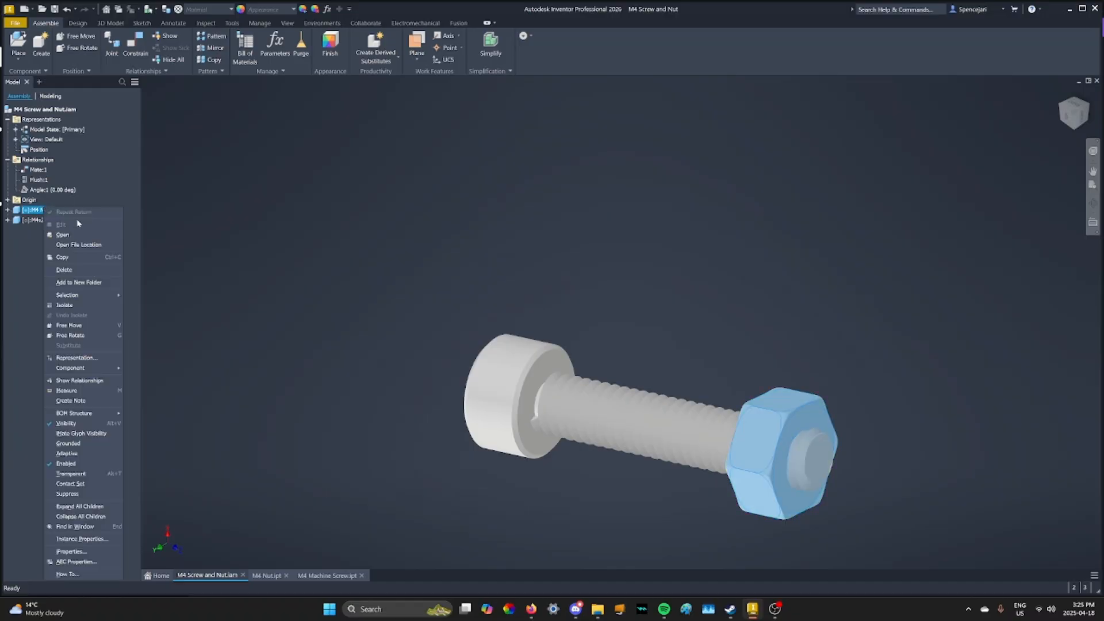
{"action": "left_click", "coordinate": [70, 453]}
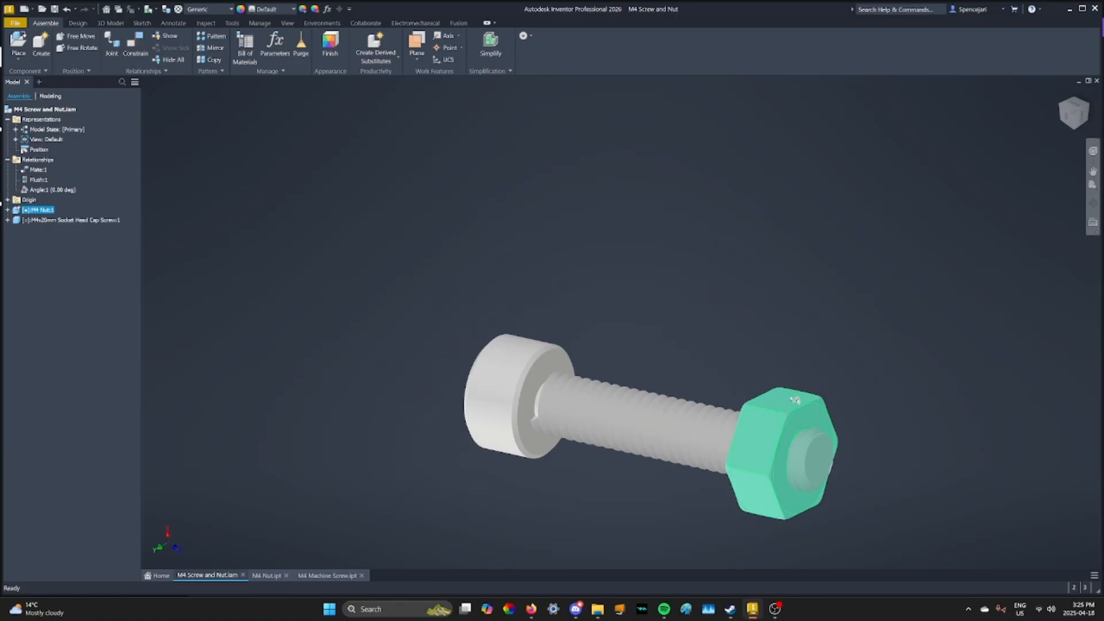
{"action": "middle_click_drag", "start_coordinate": [582, 273], "coordinate": [550, 234]}
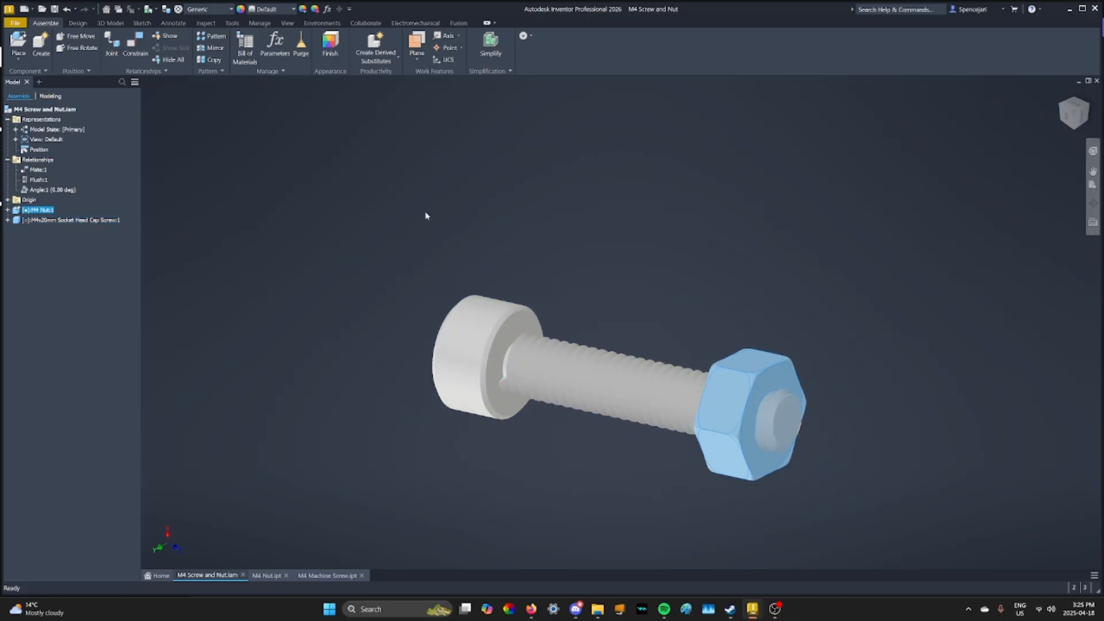
Unsuppress the flush and angle constraints to realign the screw with the grounded nut
{"action": "right_click", "coordinate": [41, 182]}
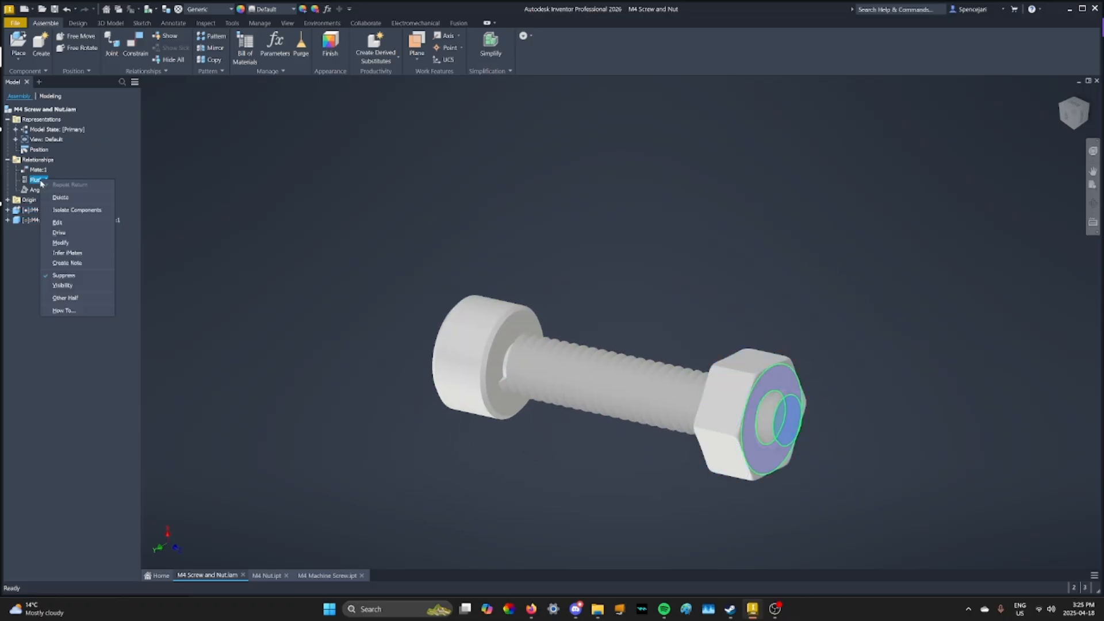
{"action": "left_click", "coordinate": [60, 275]}
{"action": "right_click", "coordinate": [47, 190]}
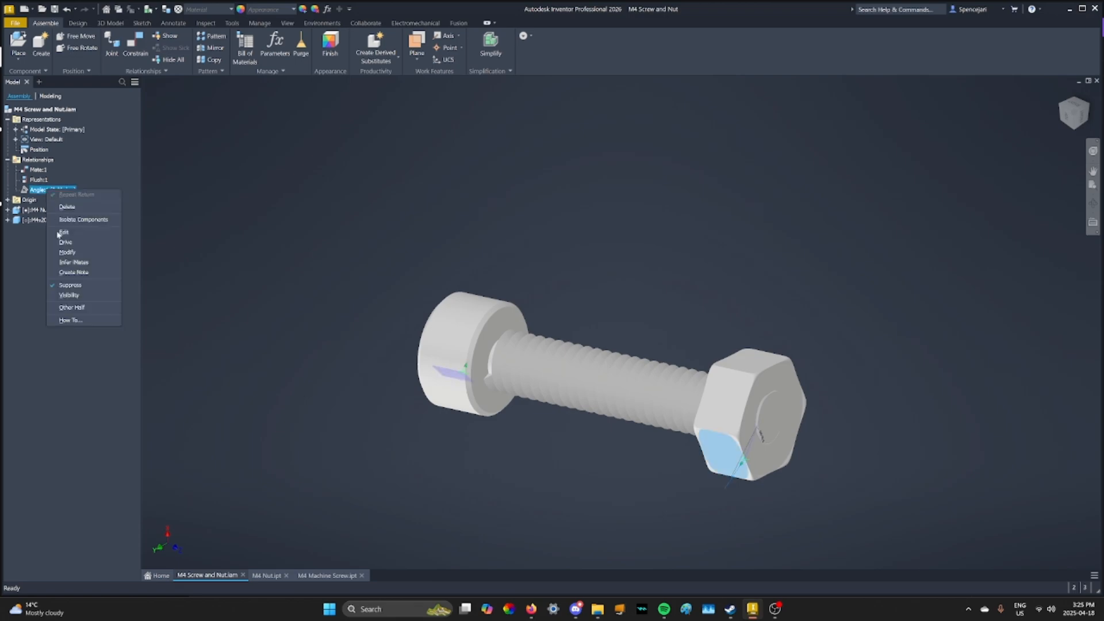
{"action": "left_click", "coordinate": [69, 285]}
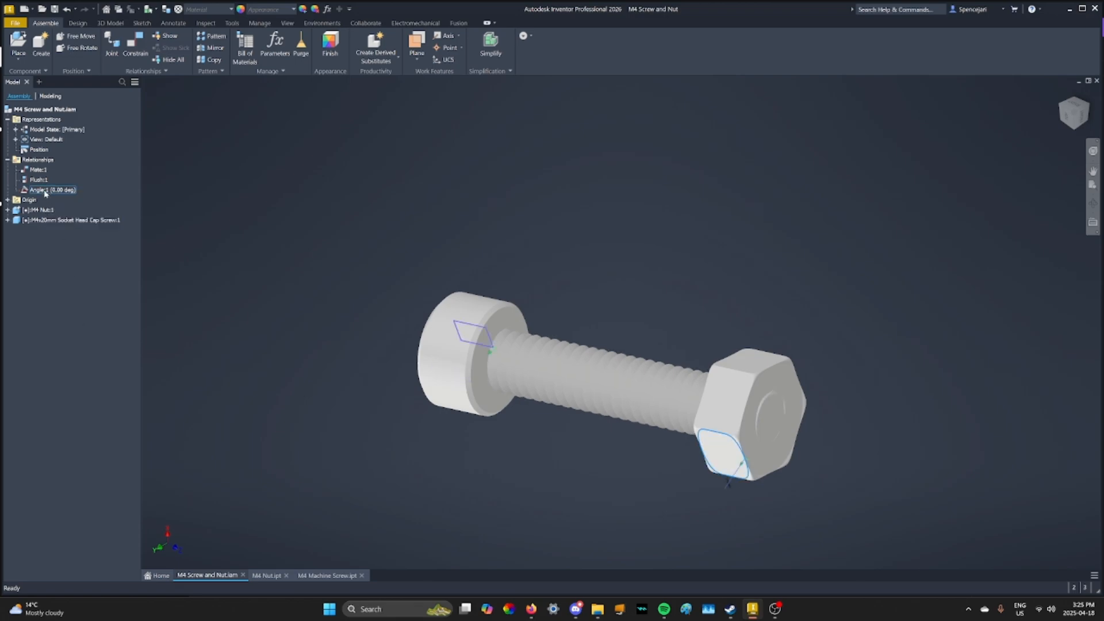
Suppress the angle and flush constraints again to free the screw's rotation and travel
{"action": "right_click", "coordinate": [44, 193]}
{"action": "left_click", "coordinate": [63, 286]}
{"action": "right_click", "coordinate": [40, 180]}
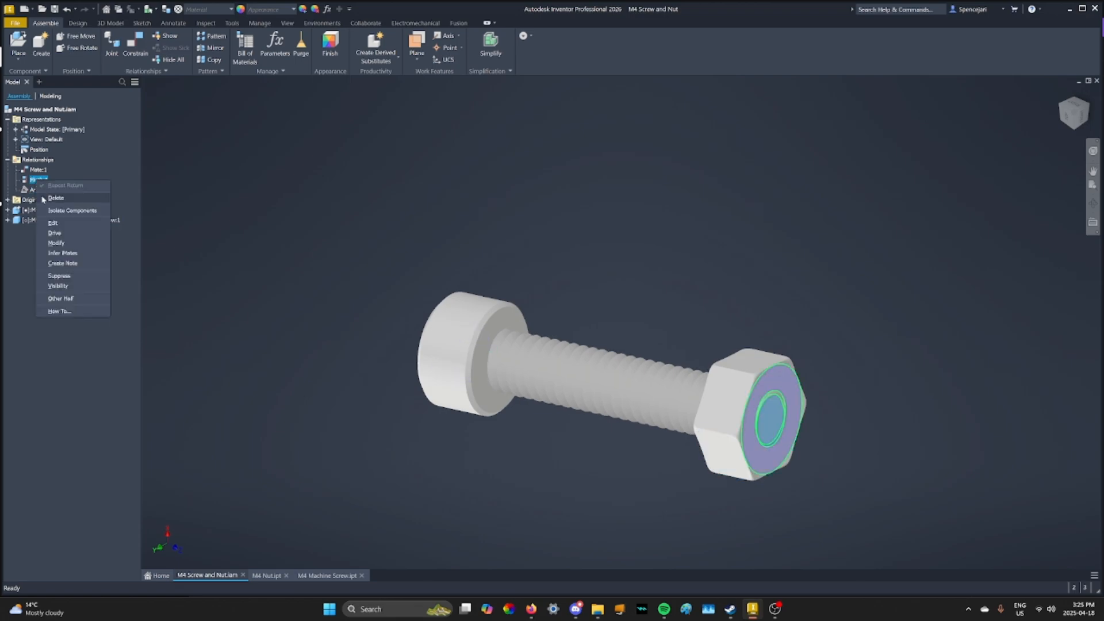
{"action": "left_click", "coordinate": [57, 276]}
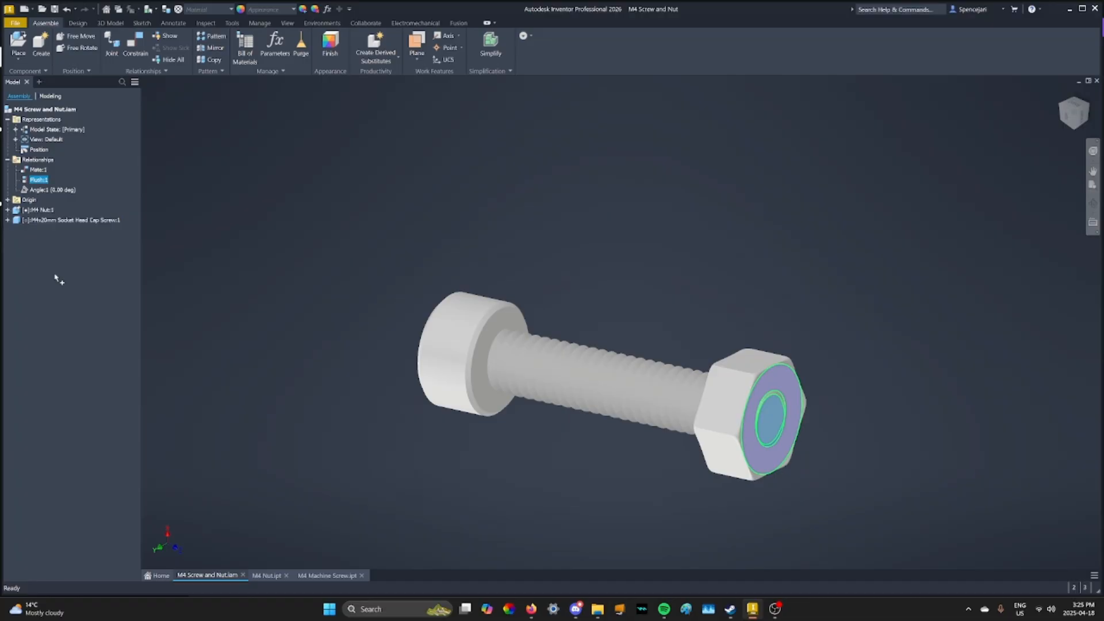
Test the Screw joint in Dynamic Simulation by turning the screw through the grounded nut, and return to the assembly
{"action": "left_click", "coordinate": [320, 23]}
{"action": "left_click", "coordinate": [23, 54]}
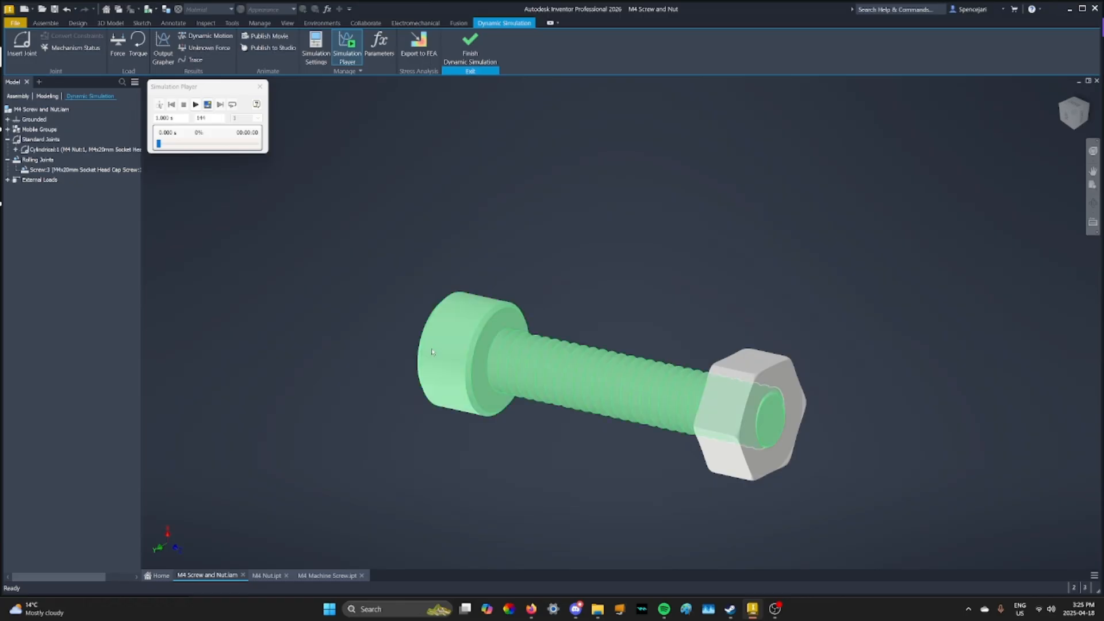
{"action": "left_click_drag", "start_coordinate": [448, 329], "coordinate": [592, 245]}
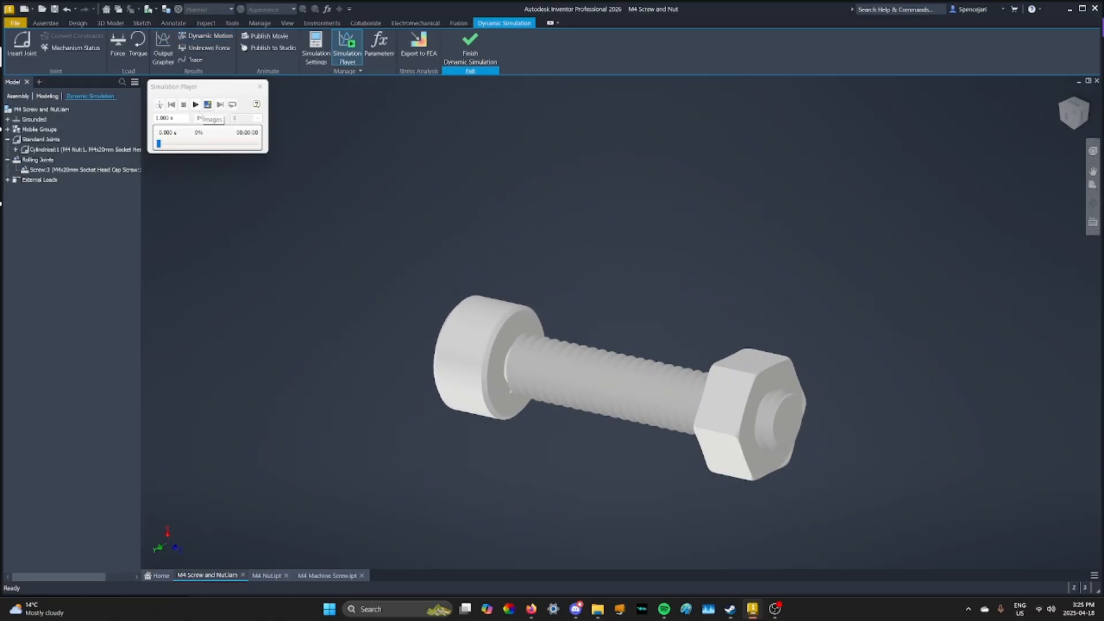
{"action": "left_click", "coordinate": [469, 46]}
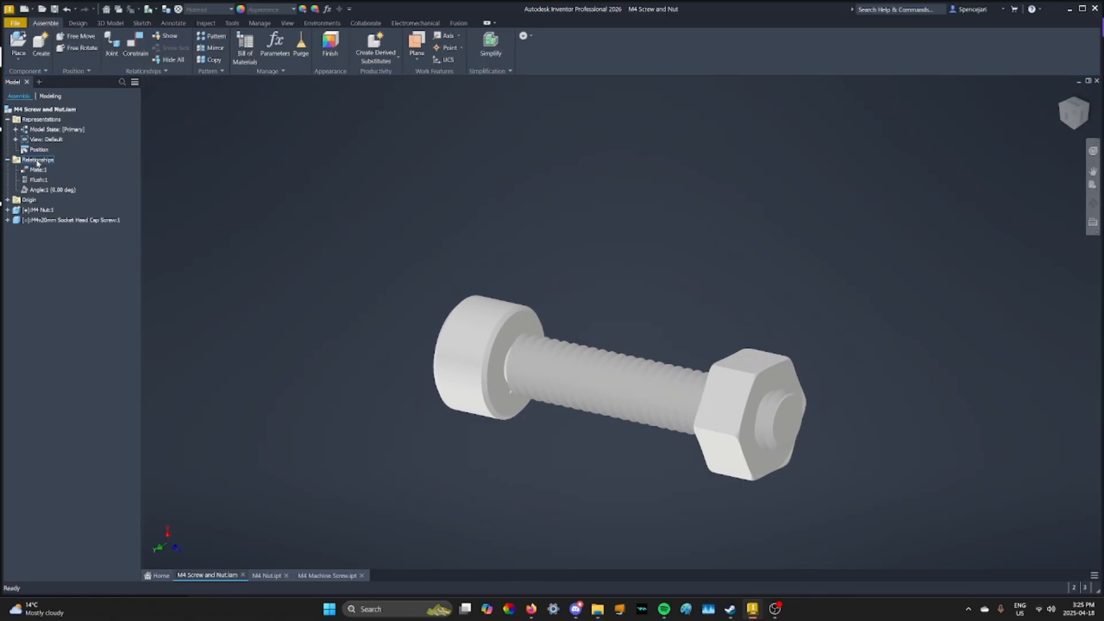
Reset the screw's position and rotation by unsuppressing and re-suppressing the flush constraint and the angle constraint in turn
{"action": "right_click", "coordinate": [38, 179]}
{"action": "left_click", "coordinate": [61, 274]}
{"action": "right_click", "coordinate": [38, 180]}
{"action": "left_click", "coordinate": [59, 272]}
{"action": "right_click", "coordinate": [40, 189]}
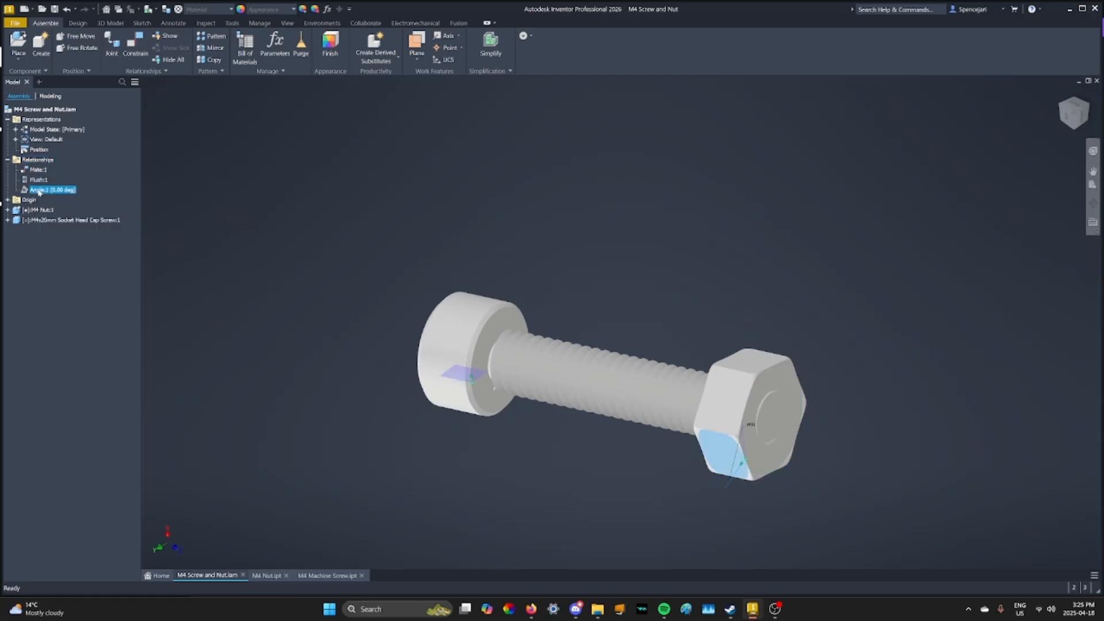
{"action": "left_click", "coordinate": [62, 284]}
{"action": "right_click", "coordinate": [51, 191]}
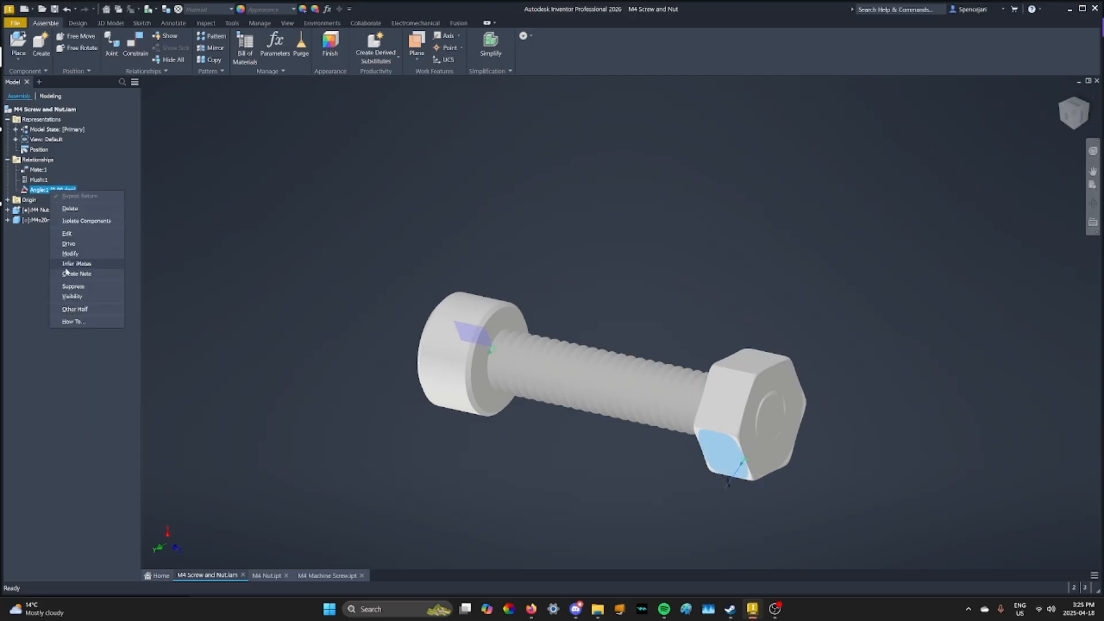
{"action": "left_click", "coordinate": [60, 286]}
Enter Dynamic Simulation and open the cylindrical joint's rotational degree of freedom, dof 1 (R), in its properties
{"action": "left_click", "coordinate": [322, 23]}
{"action": "left_click", "coordinate": [21, 43]}
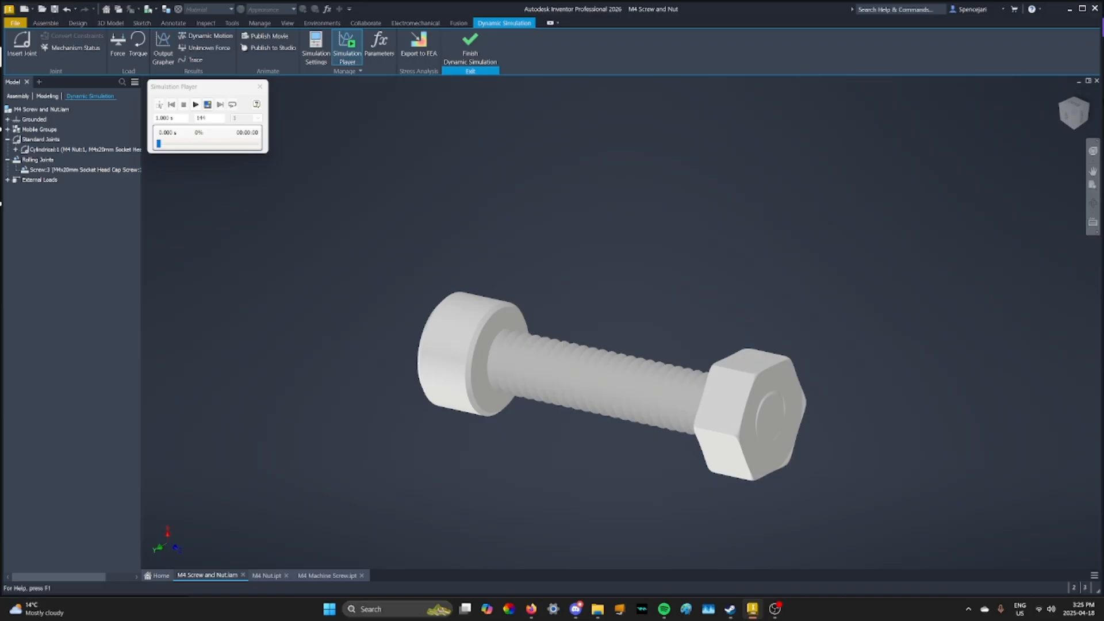
{"action": "left_click", "coordinate": [1059, 116]}
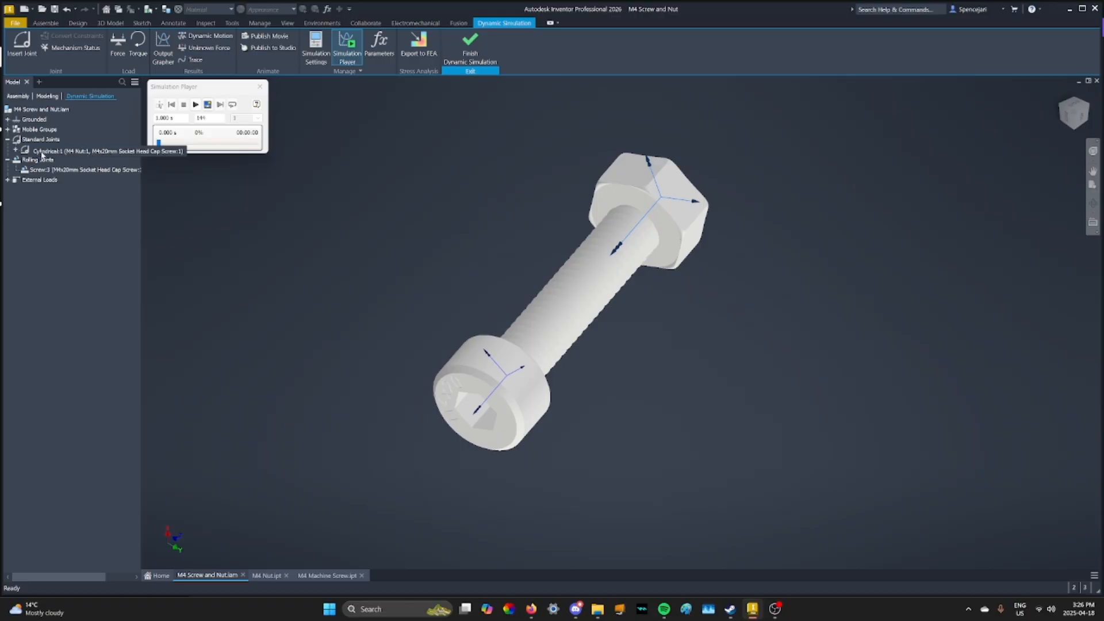
{"action": "right_click", "coordinate": [42, 152]}
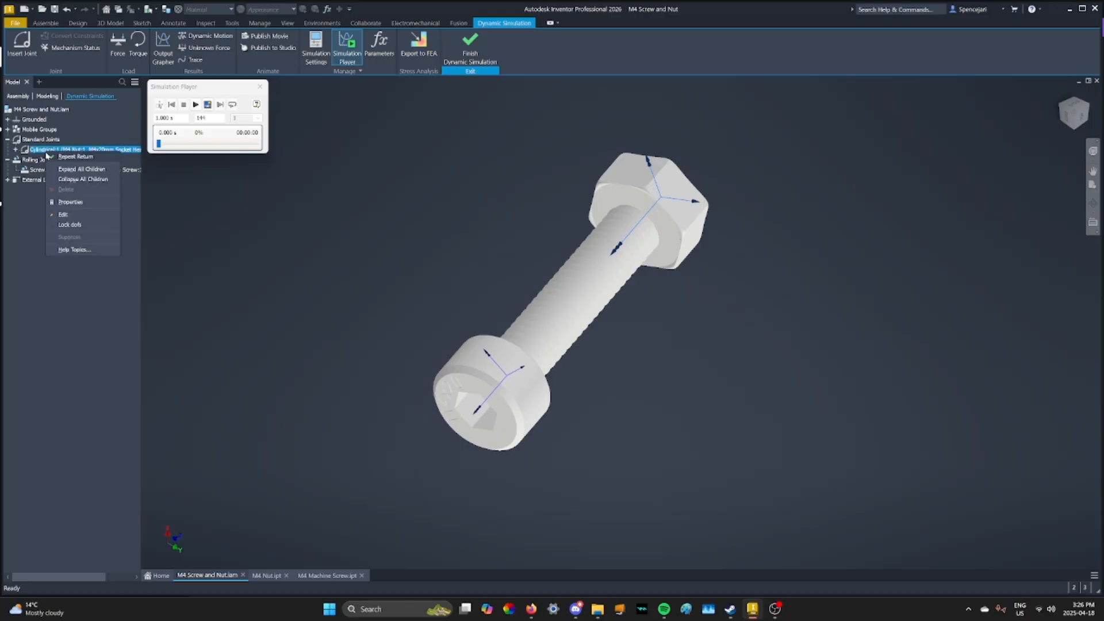
{"action": "left_click", "coordinate": [70, 203]}
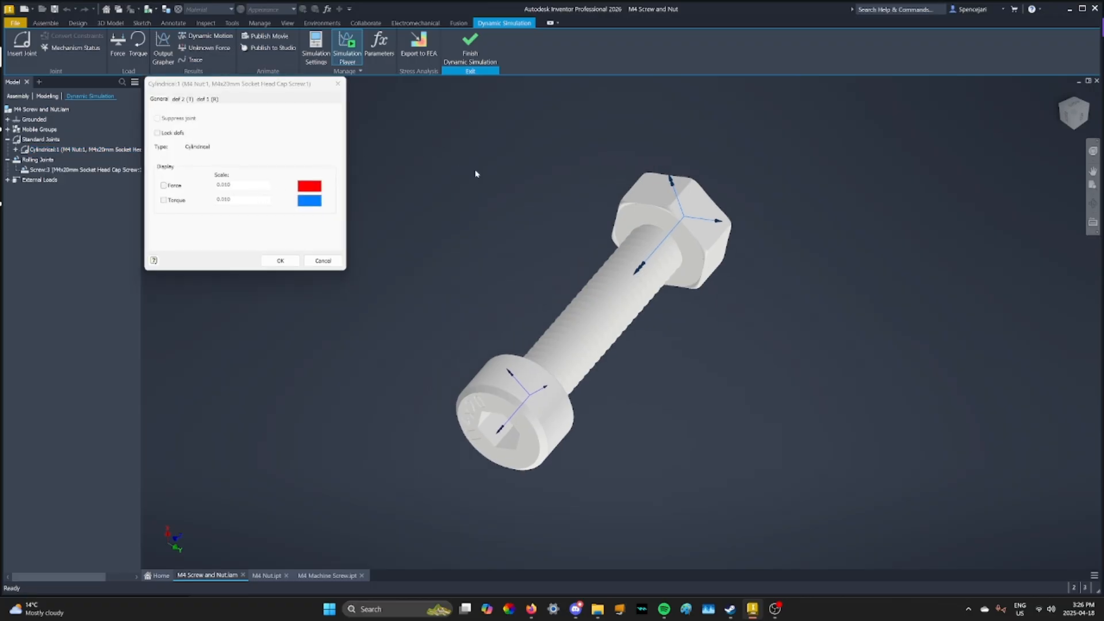
{"action": "middle_click_drag", "start_coordinate": [547, 232], "coordinate": [534, 259]}
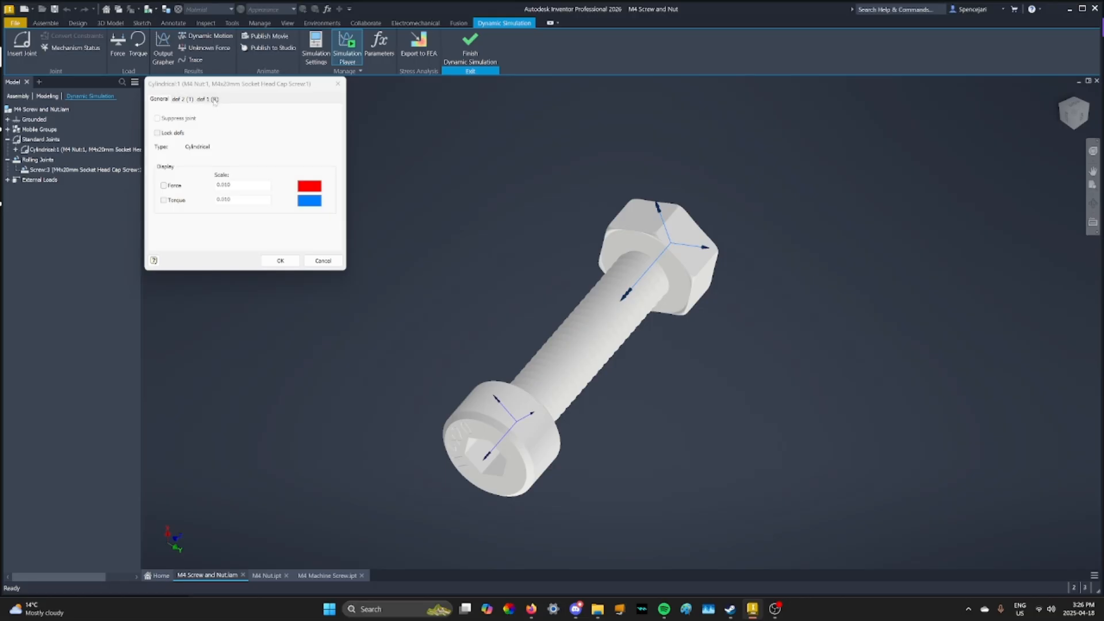
{"action": "left_click", "coordinate": [213, 99]}
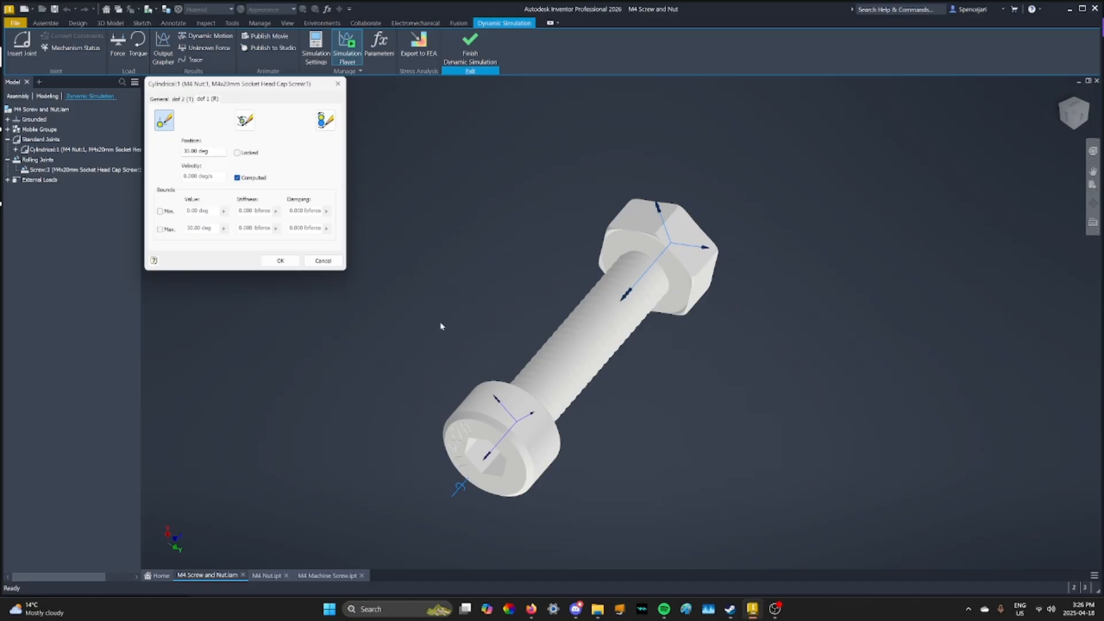
{"action": "middle_click_drag", "start_coordinate": [438, 326], "coordinate": [462, 310]}
{"action": "left_click", "coordinate": [210, 101]}
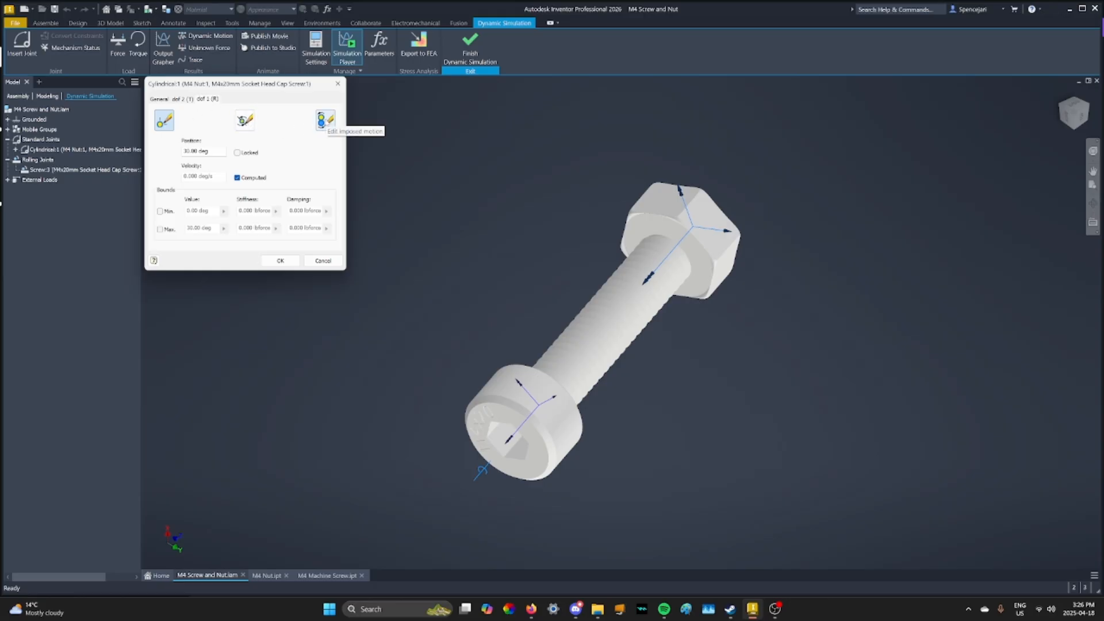
Enable imposed motion driven by velocity on dof 1 (R), using a constant value instead of the input grapher
{"action": "left_click", "coordinate": [323, 120]}
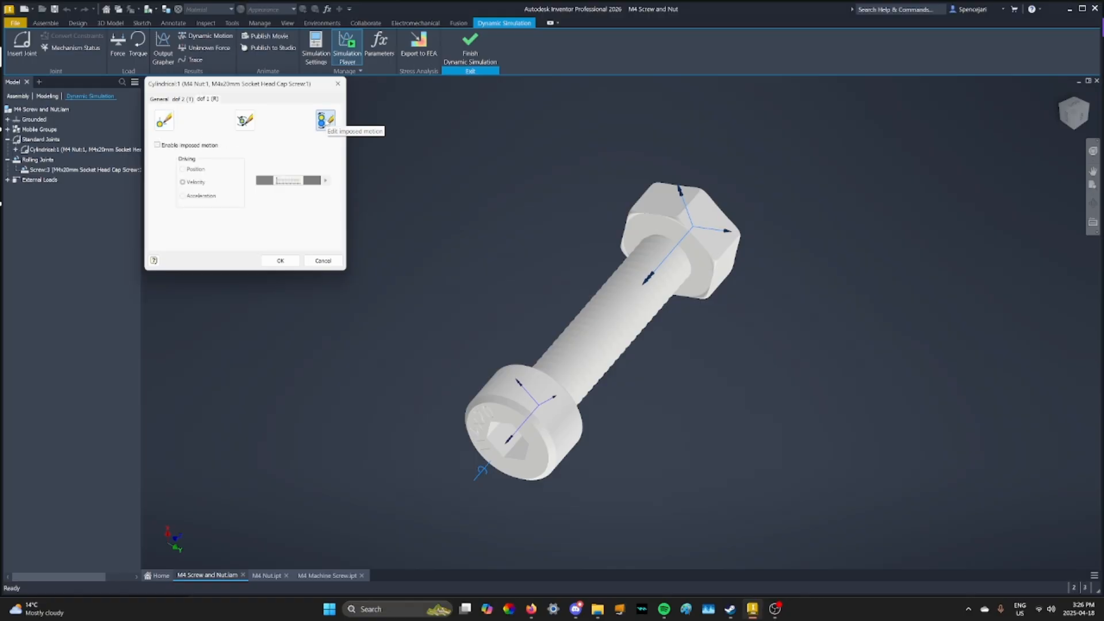
{"action": "left_click", "coordinate": [157, 145]}
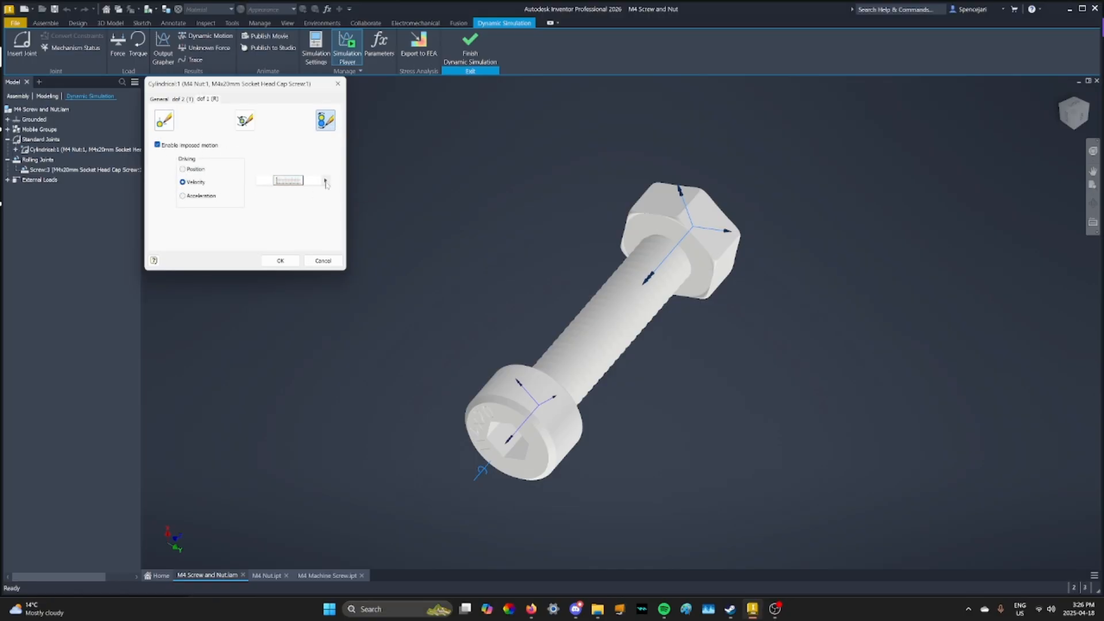
{"action": "left_click", "coordinate": [326, 181]}
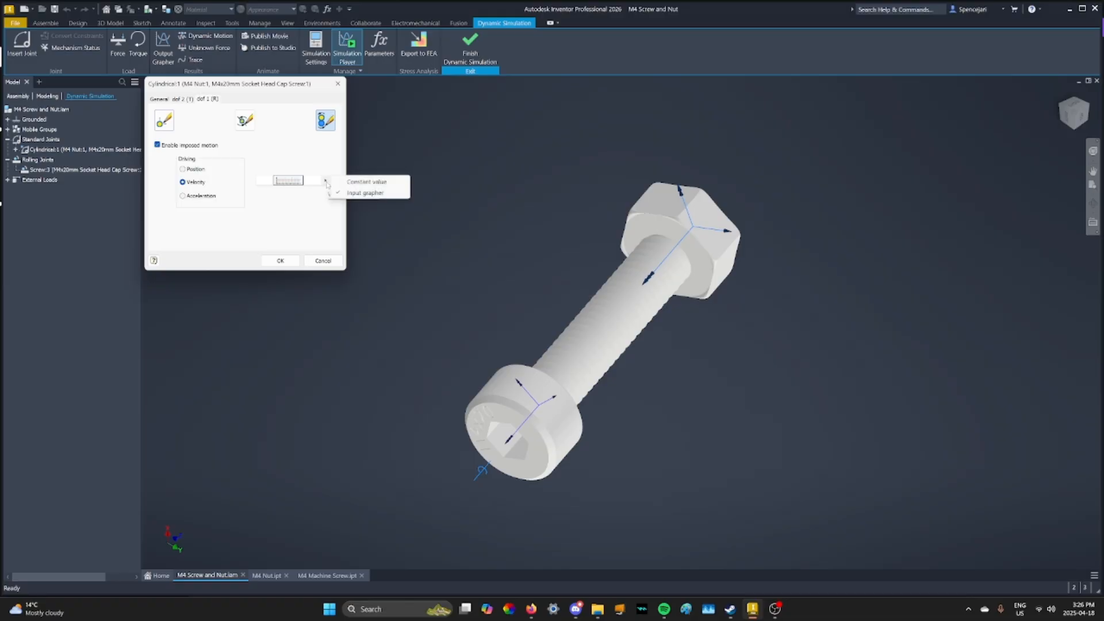
{"action": "left_click", "coordinate": [357, 182]}
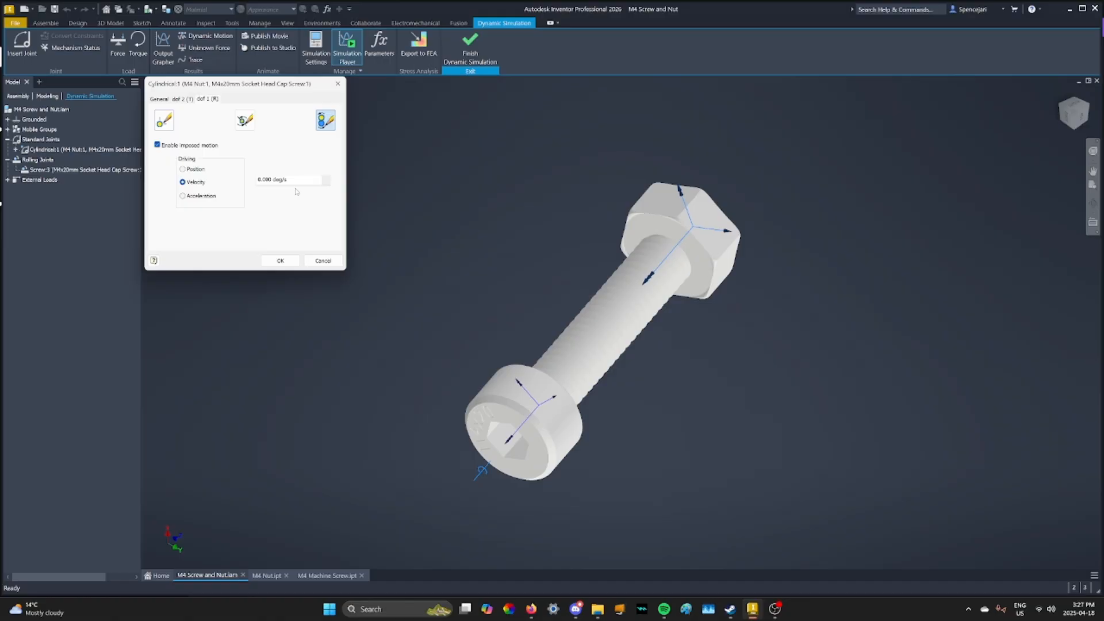
Set the imposed rotational velocity to 360*24 deg/s and test it with a simulation run, ending back in construction mode
{"action": "left_click_drag", "start_coordinate": [291, 180], "coordinate": [256, 180]}
{"action": "key", "text": "BackSpace"}
{"action": "type", "text": "360"}
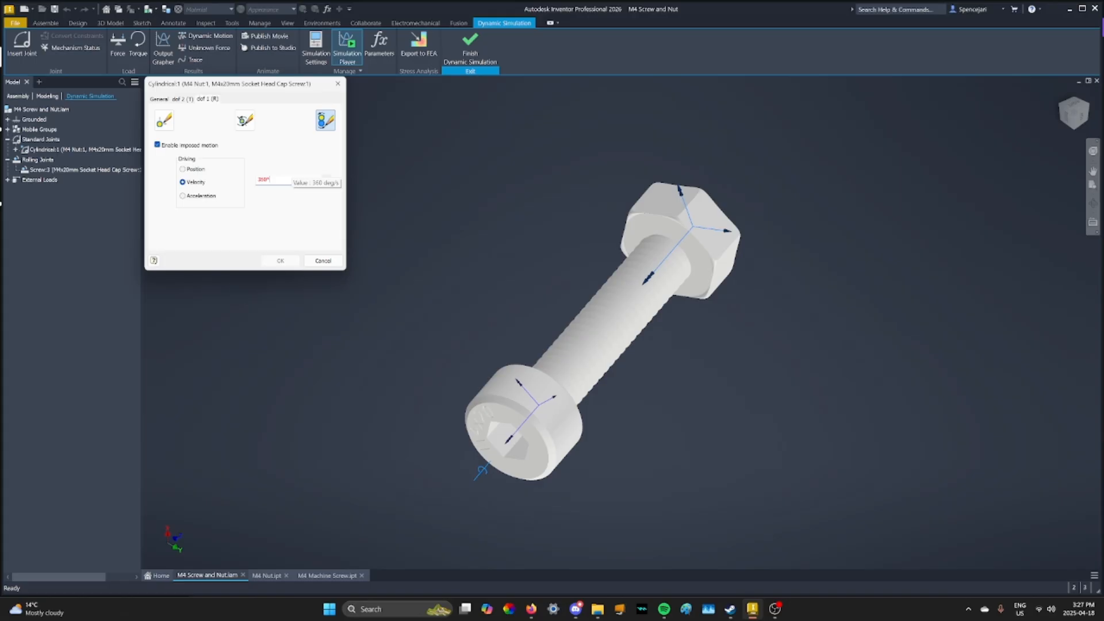
{"action": "type", "text": "*24"}
{"action": "mouse_move", "coordinate": [276, 179]}
{"action": "left_click", "coordinate": [287, 261]}
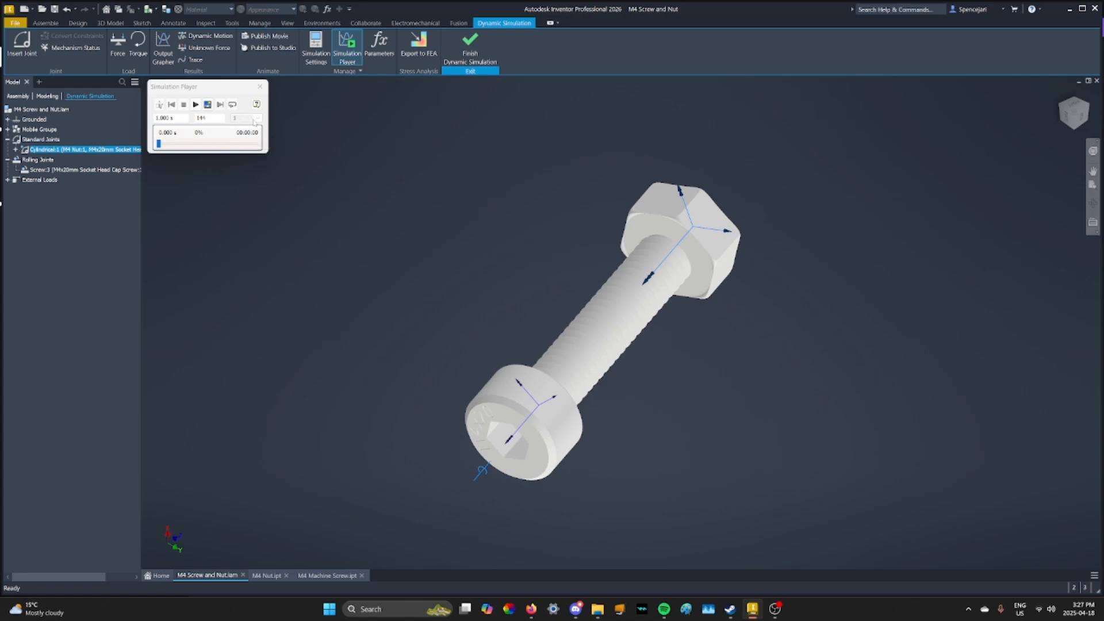
{"action": "left_click", "coordinate": [195, 105]}
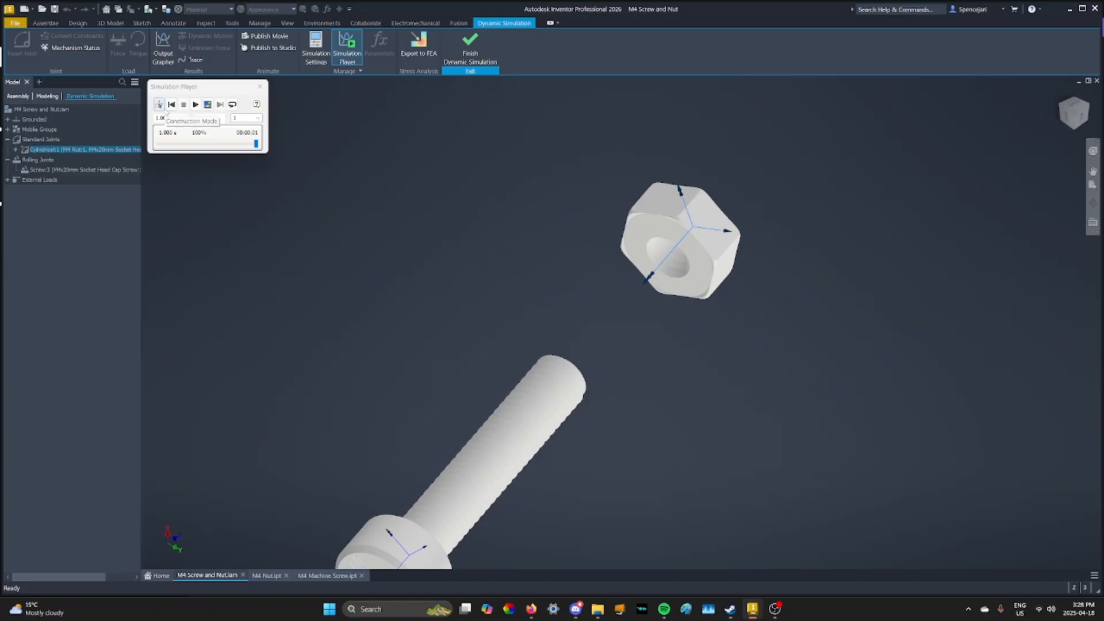
{"action": "left_click", "coordinate": [160, 105]}
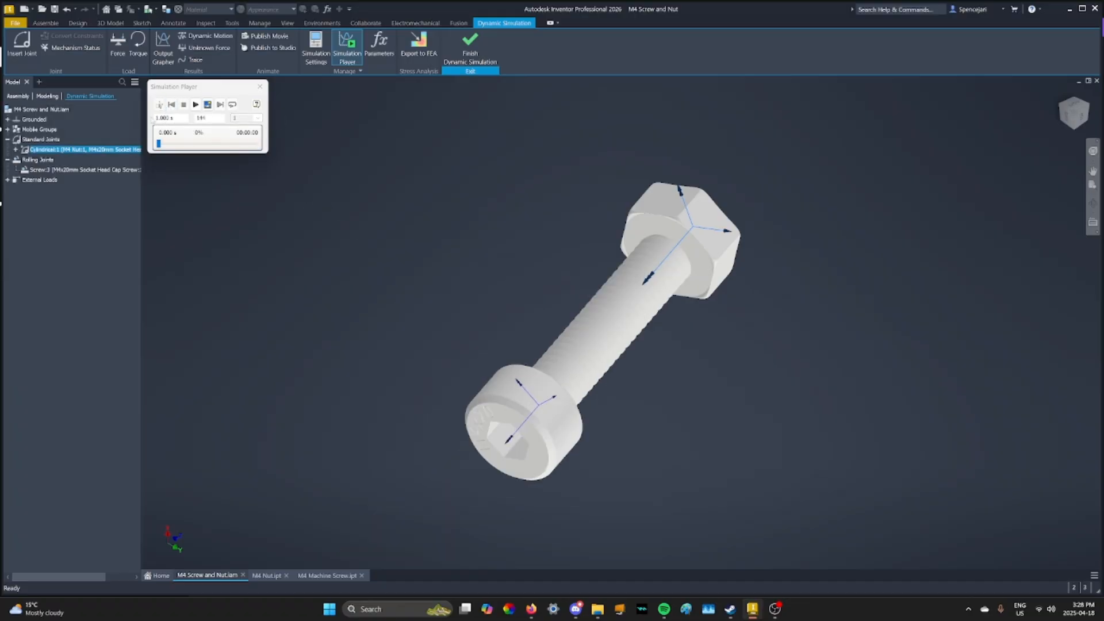
Reverse the cylindrical joint's imposed rotational velocity to -8640 deg/s and rerun the simulation, returning to construction mode
{"action": "right_click", "coordinate": [100, 149]}
{"action": "left_click", "coordinate": [124, 197]}
{"action": "double_click", "coordinate": [280, 179]}
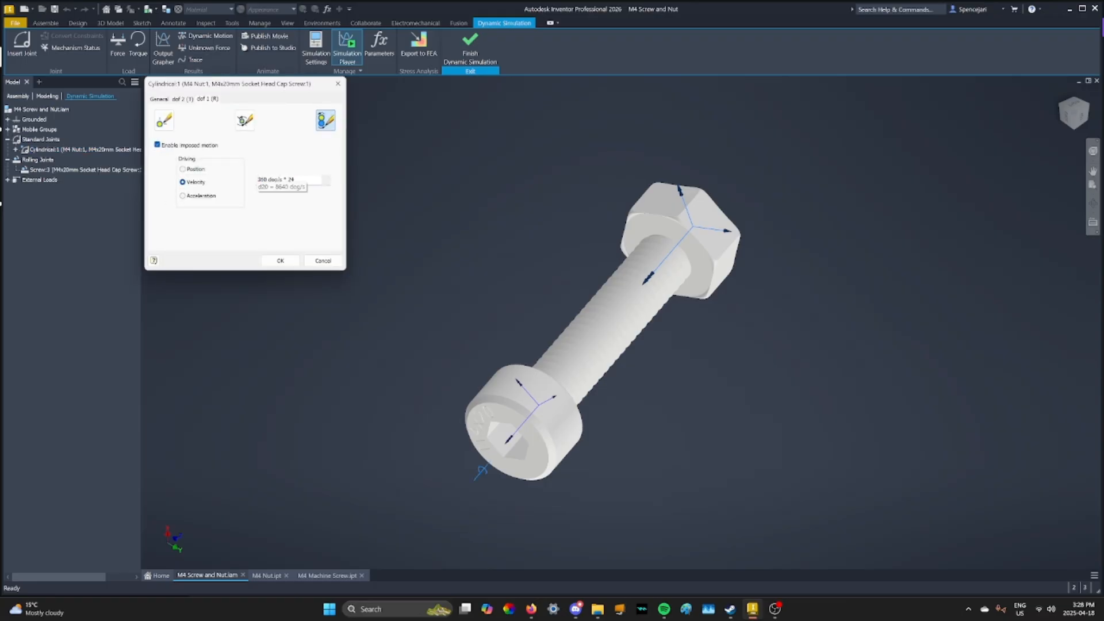
{"action": "left_click", "coordinate": [280, 179]}
{"action": "left_click", "coordinate": [280, 261]}
{"action": "left_click", "coordinate": [195, 104]}
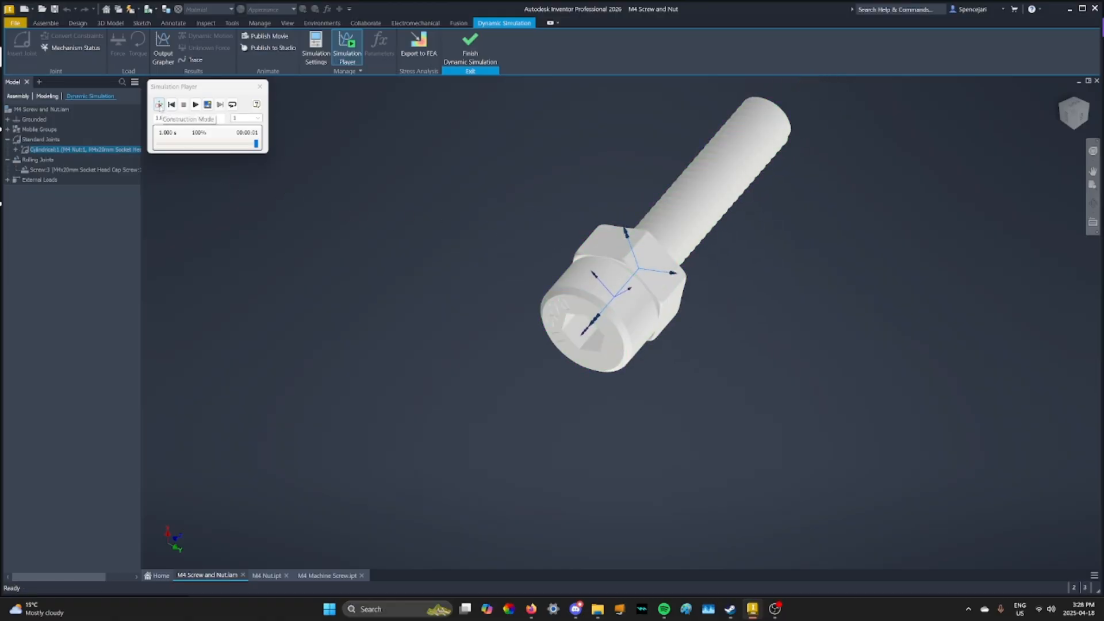
{"action": "left_click", "coordinate": [159, 104]}
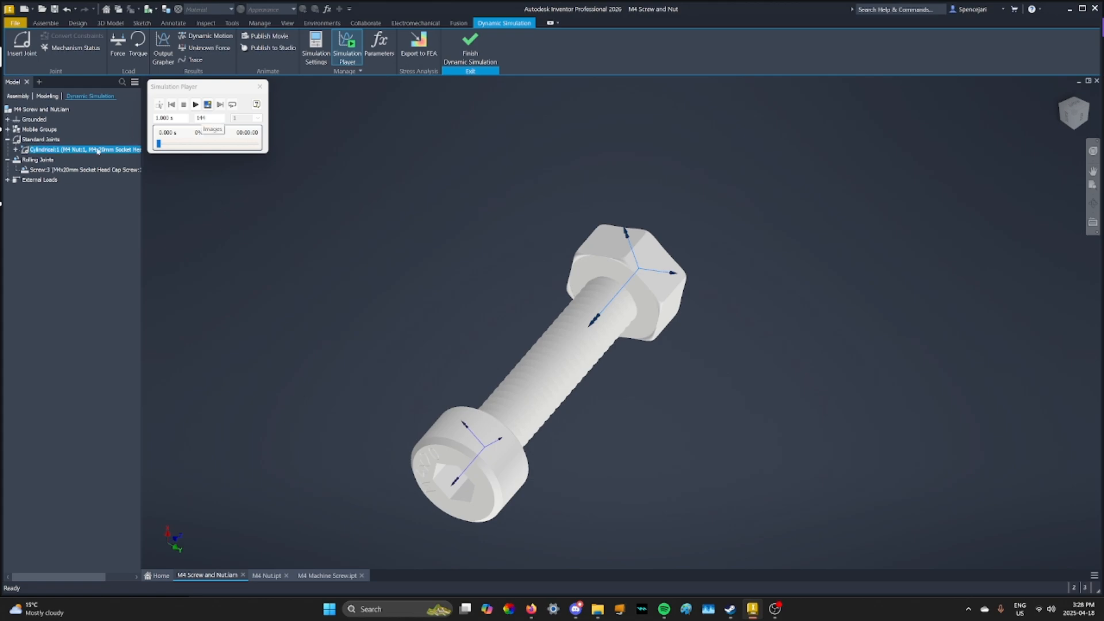
Disable imposed motion on the cylindrical joint's rotational degree of freedom
{"action": "left_click", "coordinate": [73, 151]}
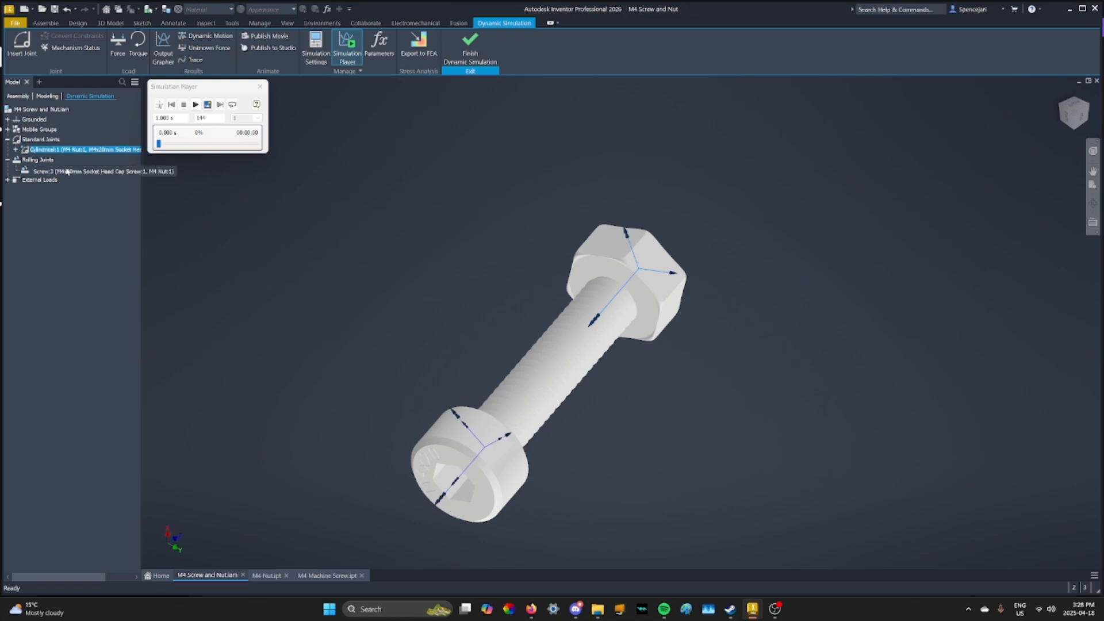
{"action": "right_click", "coordinate": [65, 149]}
{"action": "left_click", "coordinate": [81, 198]}
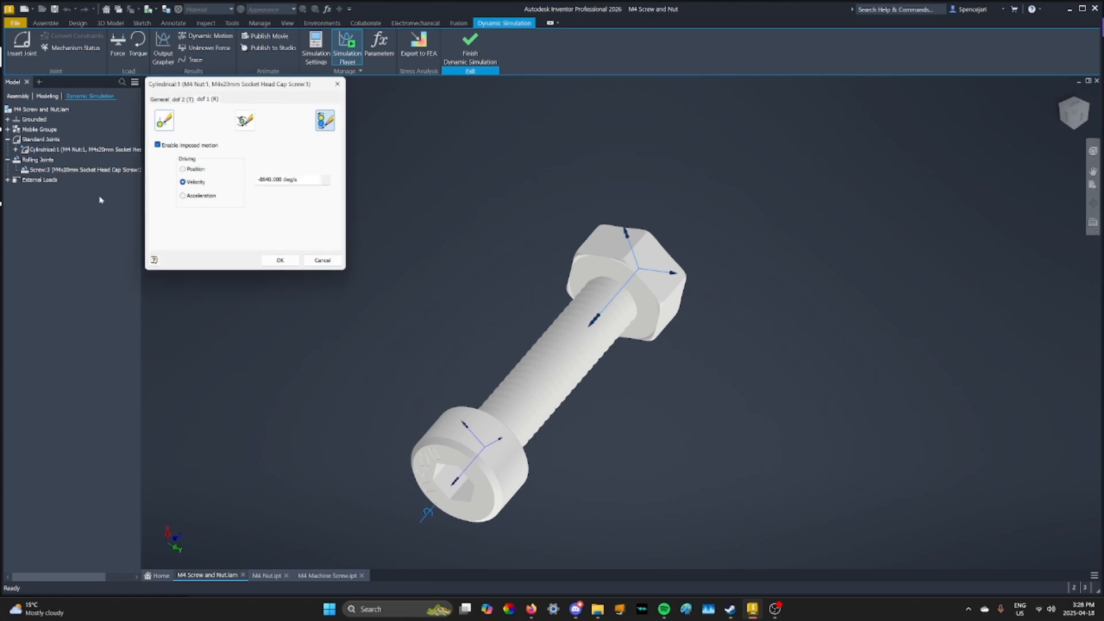
{"action": "left_click", "coordinate": [157, 146]}
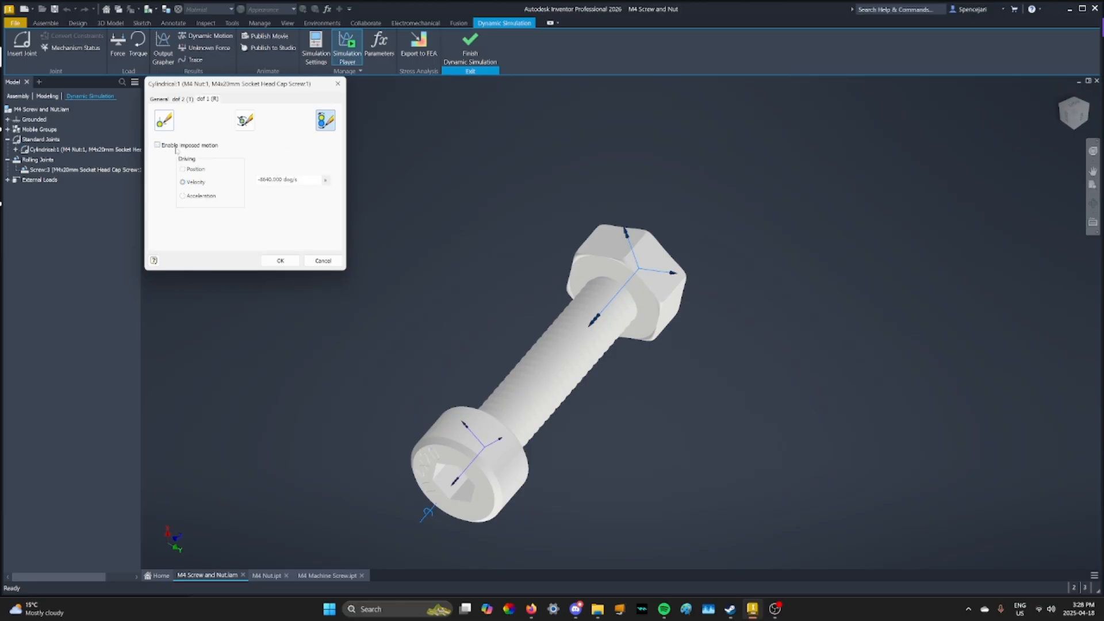
Set the initial velocity of the joint's translational dof 2 (T) to 0.7*24 mm/s and test it with a simulation run
{"action": "left_click", "coordinate": [186, 101]}
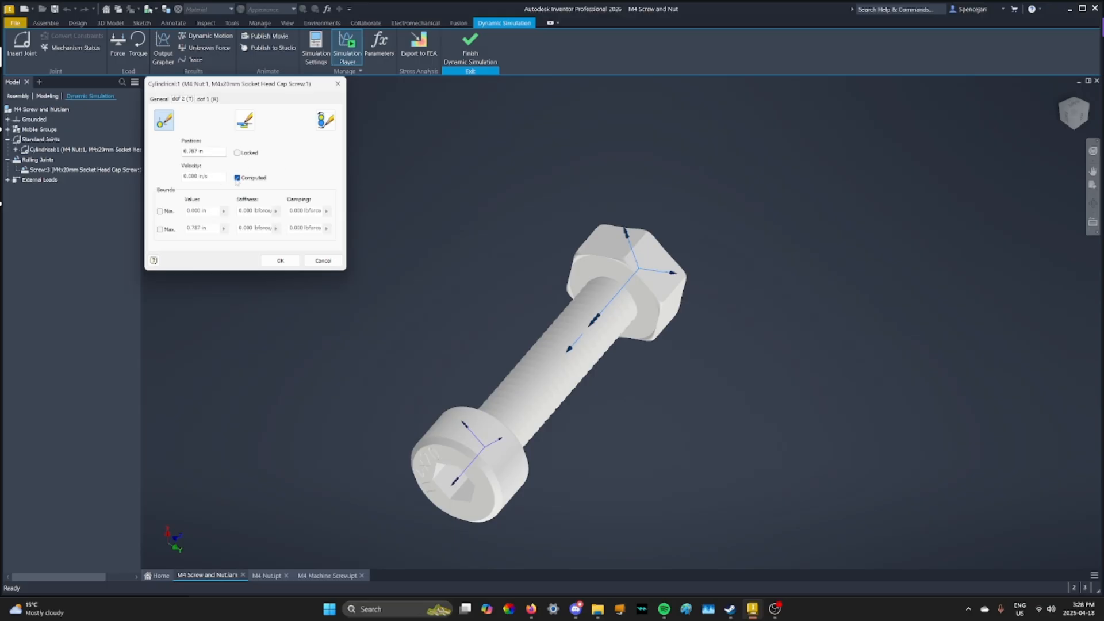
{"action": "left_click", "coordinate": [199, 176]}
{"action": "key", "text": "BackSpace"}
{"action": "type", "text": "0.7"}
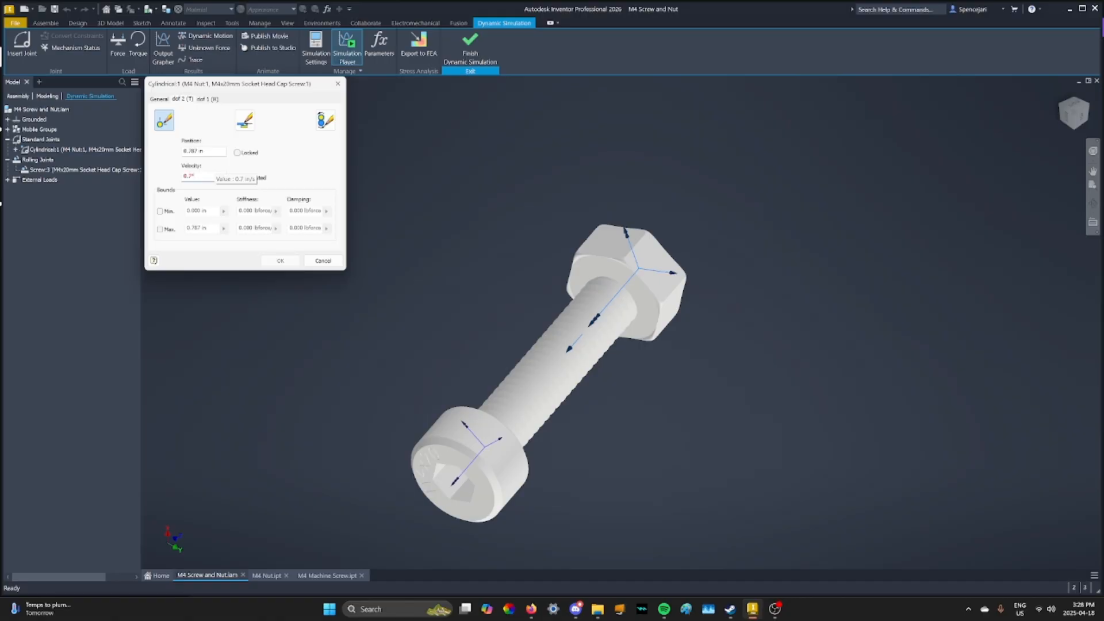
{"action": "type", "text": "*24 mm/s"}
{"action": "mouse_move", "coordinate": [472, 264]}
{"action": "middle_mouse_down"}
{"action": "mouse_move", "coordinate": [496, 254]}
{"action": "mouse_move", "coordinate": [488, 268]}
{"action": "middle_mouse_up"}
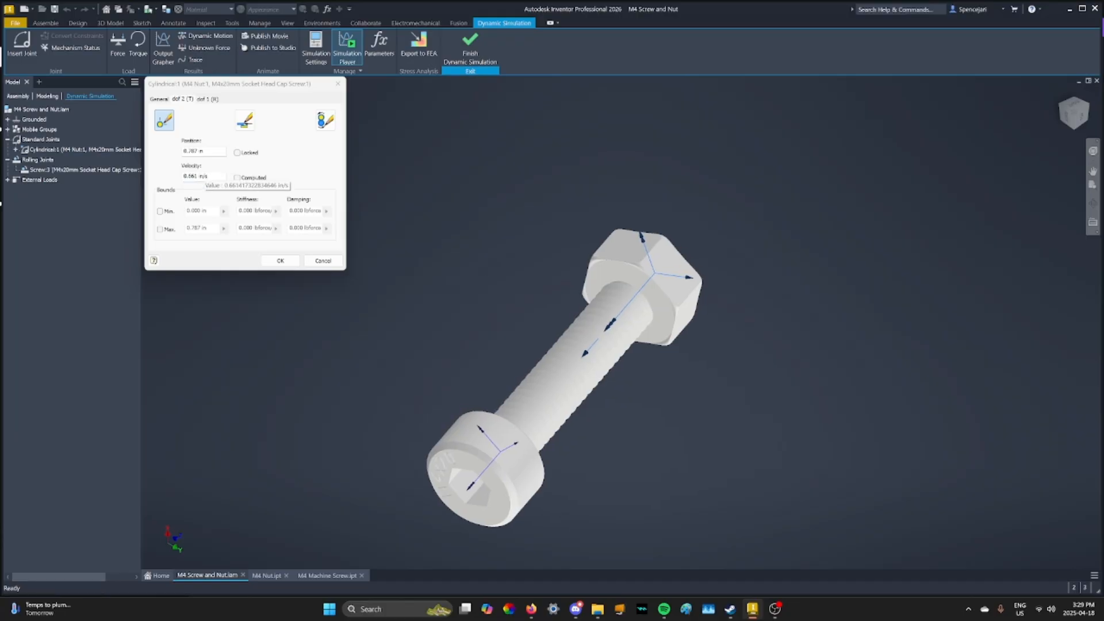
{"action": "left_click", "coordinate": [280, 261]}
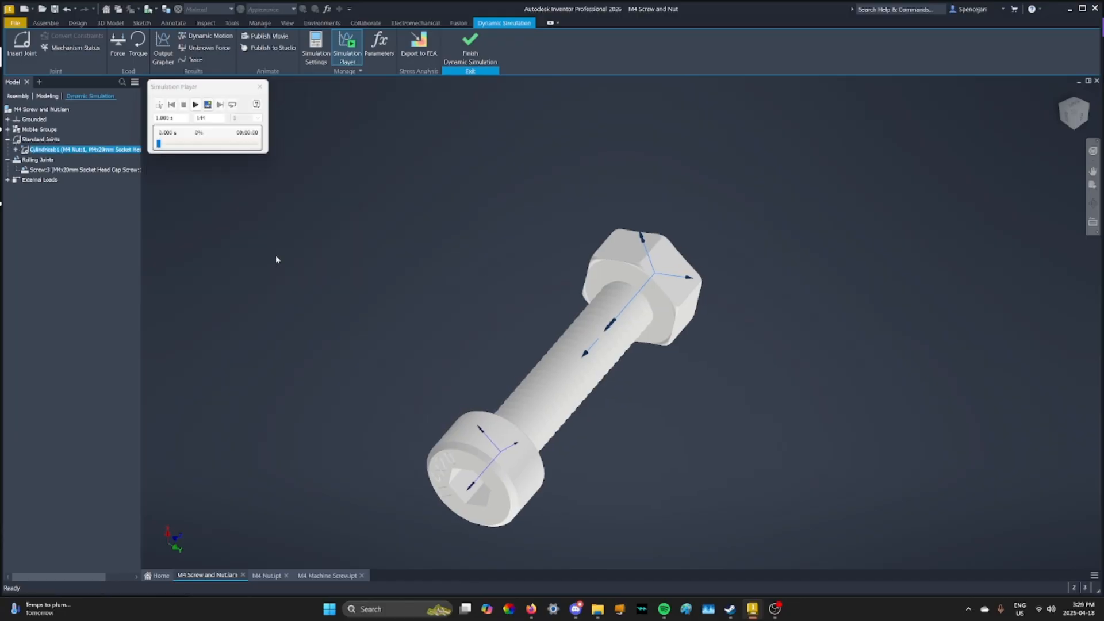
{"action": "left_click", "coordinate": [195, 104]}
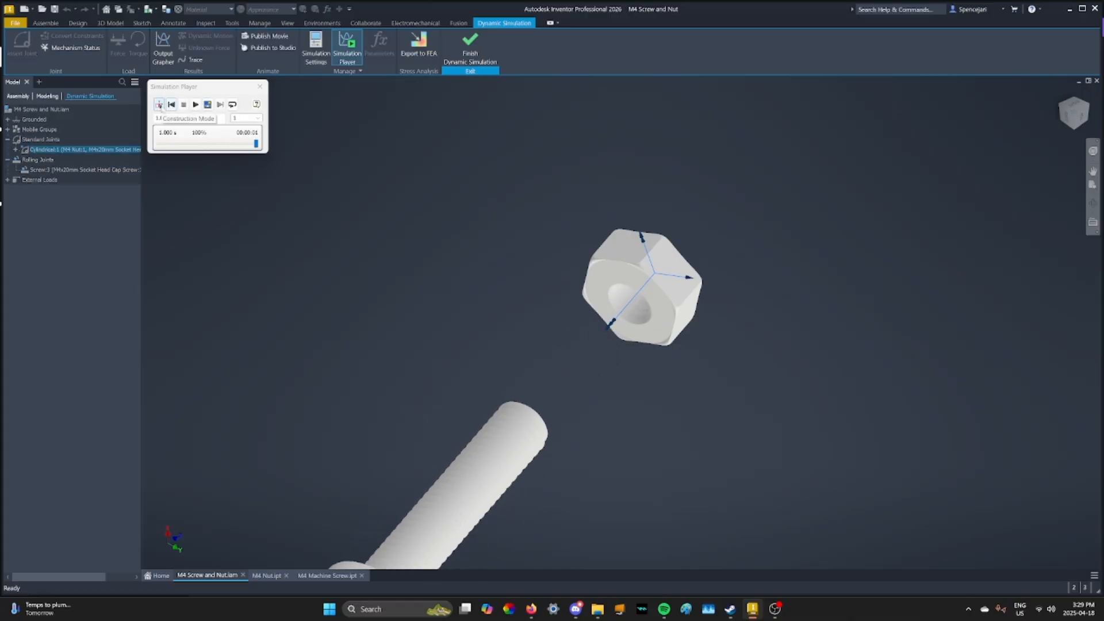
{"action": "left_click", "coordinate": [158, 104]}
Reverse the translational initial velocity to -0.7*24 mm/s and run the simulation to thread the screw into the nut
{"action": "right_click", "coordinate": [105, 150]}
{"action": "left_click", "coordinate": [129, 204]}
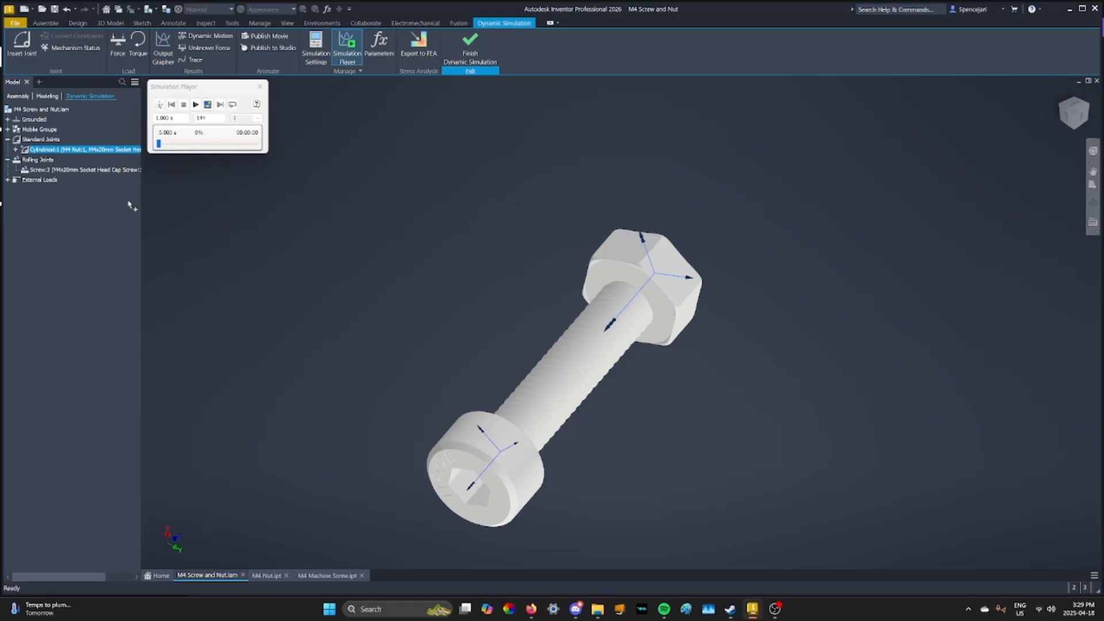
{"action": "left_click_drag", "start_coordinate": [220, 176], "coordinate": [184, 176]}
{"action": "left_click", "coordinate": [185, 175]}
{"action": "type", "text": "-0.7 * 24 mm/s"}
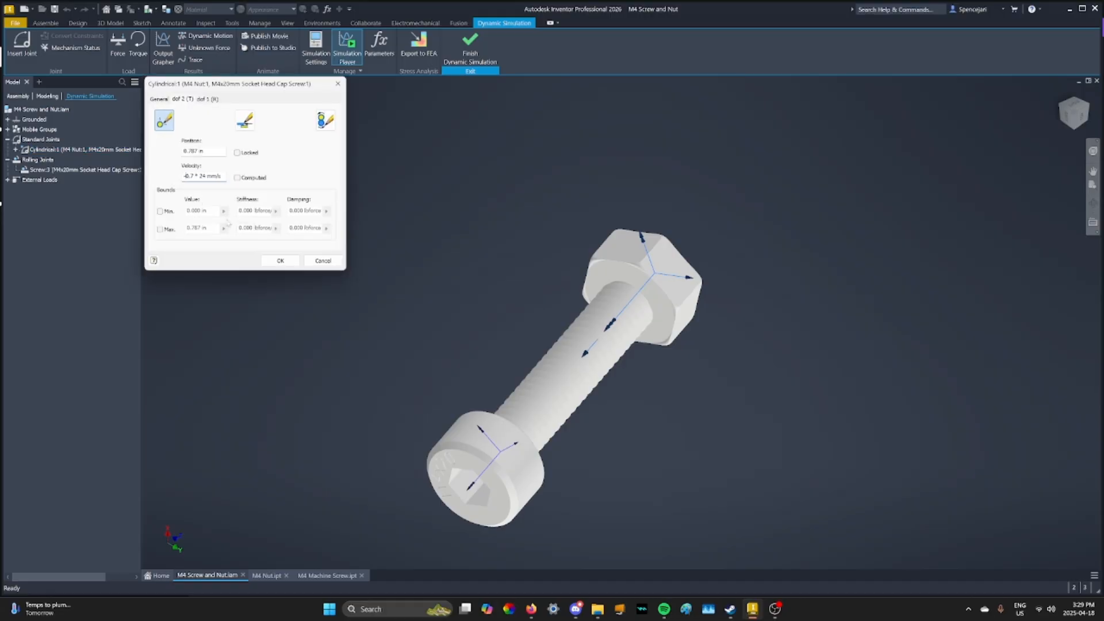
{"action": "left_click", "coordinate": [278, 260]}
{"action": "left_click", "coordinate": [196, 104]}
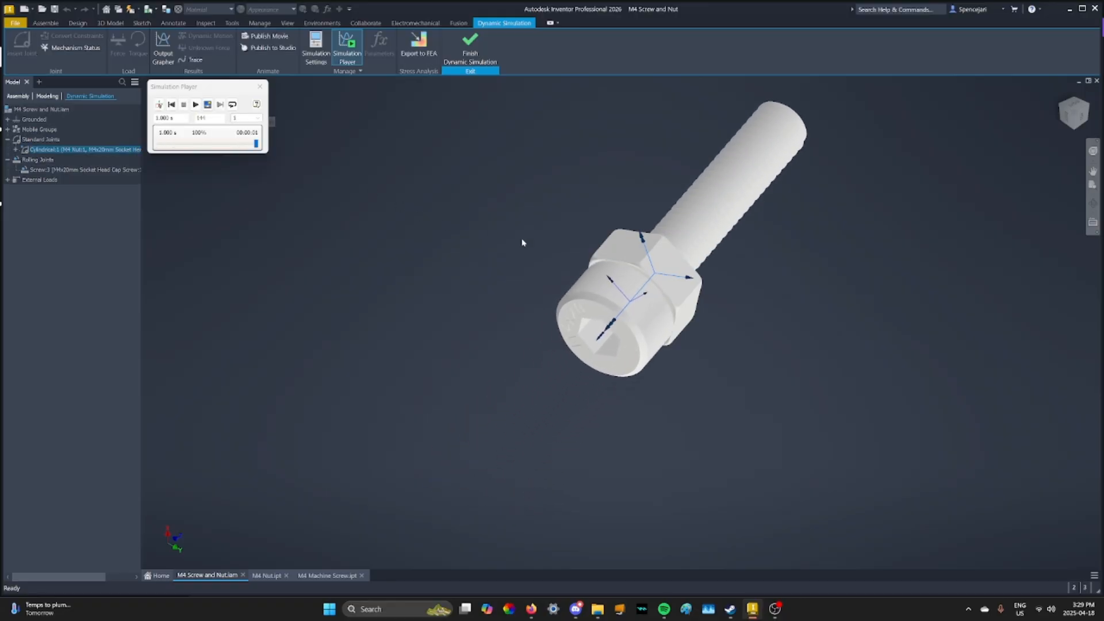
{"action": "middle_click_drag", "start_coordinate": [458, 232], "coordinate": [443, 284]}
{"action": "scroll", "coordinate": [382, 253], "scroll_direction": "down", "scroll_amount": 5}
{"action": "scroll", "coordinate": [442, 282], "scroll_direction": "up", "scroll_amount": 5}
{"action": "middle_click_drag", "start_coordinate": [392, 251], "coordinate": [388, 252]}
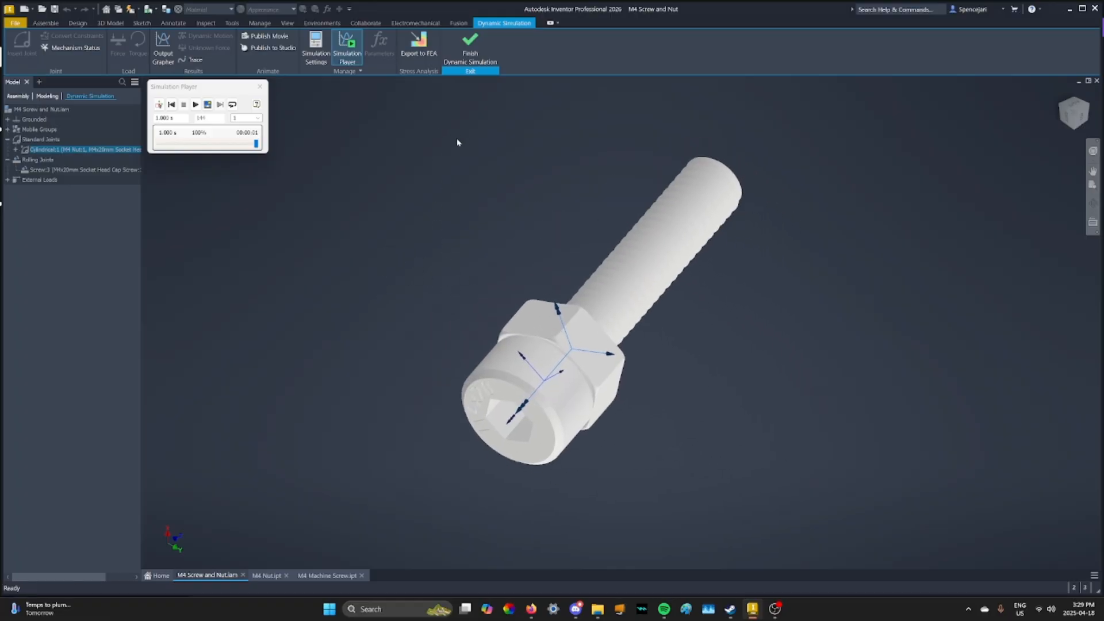